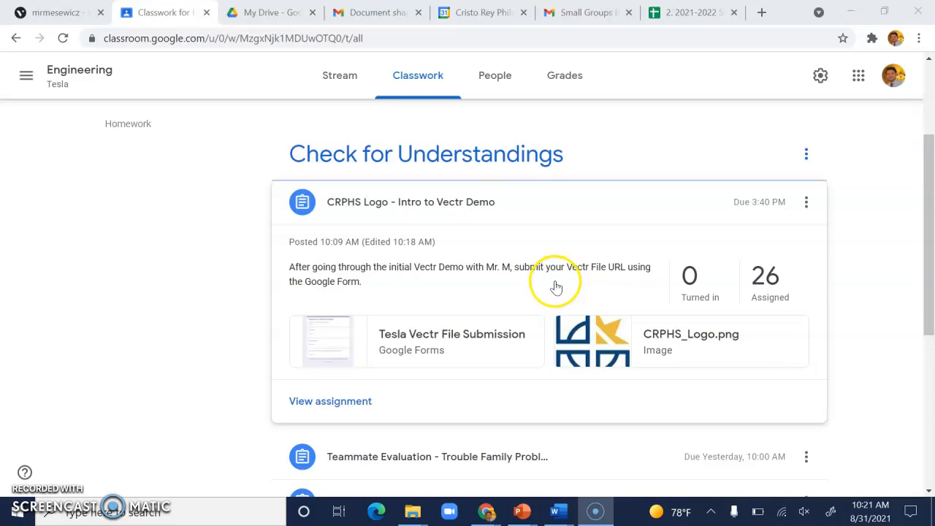
left_click(625, 328)
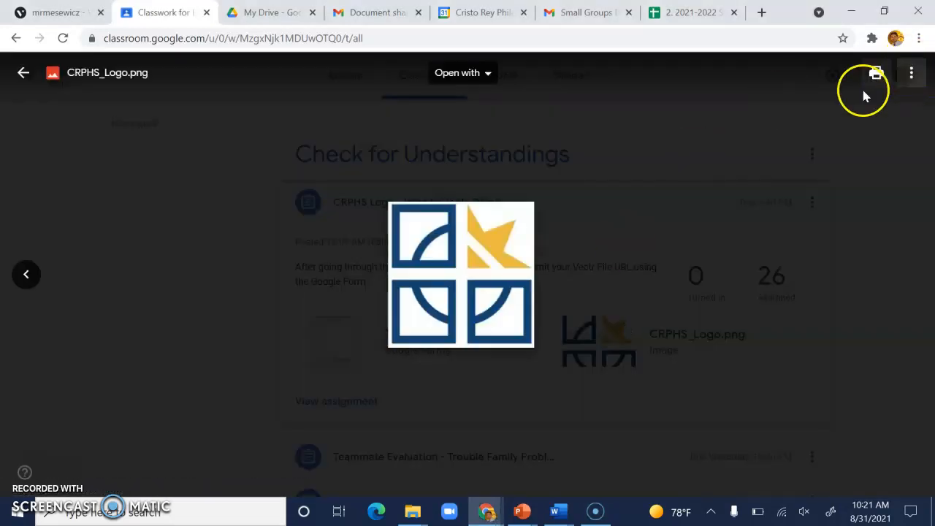
left_click(578, 134)
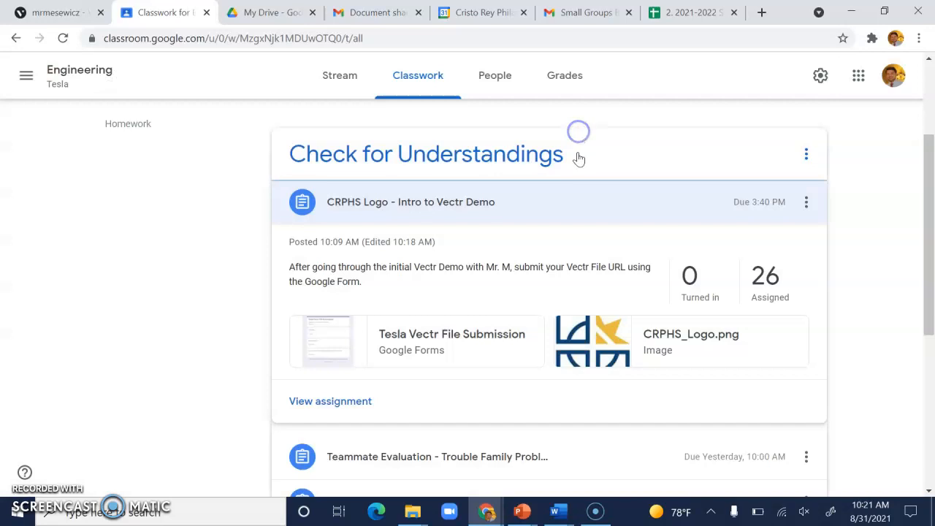
left_click(386, 199)
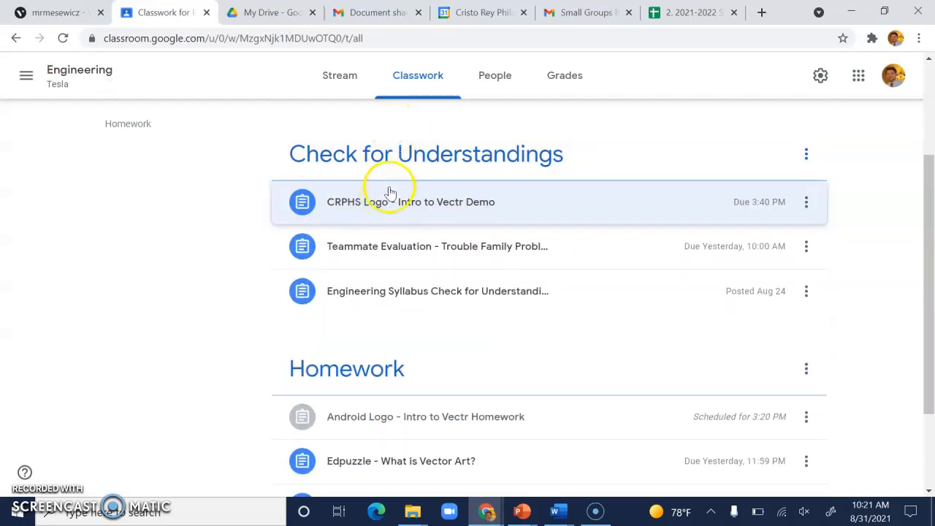
left_click(390, 189)
Step: Open the CRPHS_Logo.png attachment of the Intro to Vectr Demo assignment in a new window
left_click(628, 332)
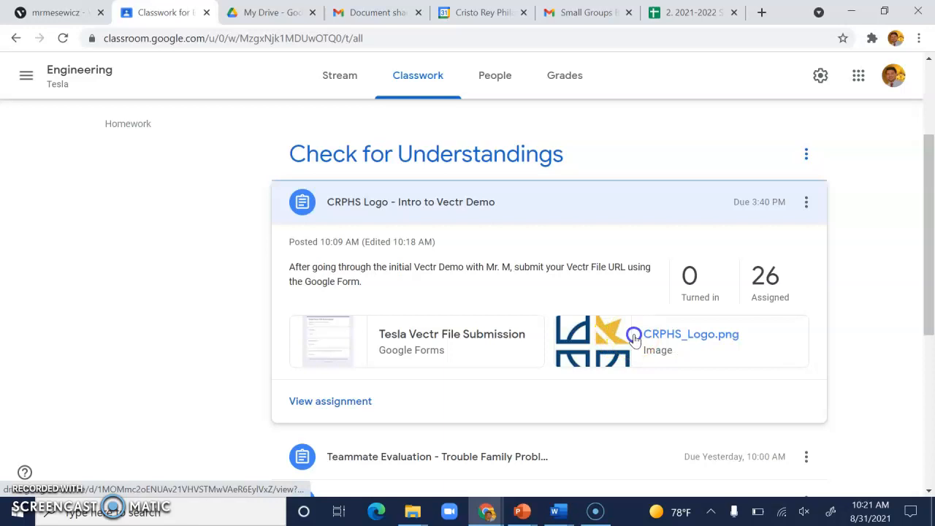
left_click(910, 76)
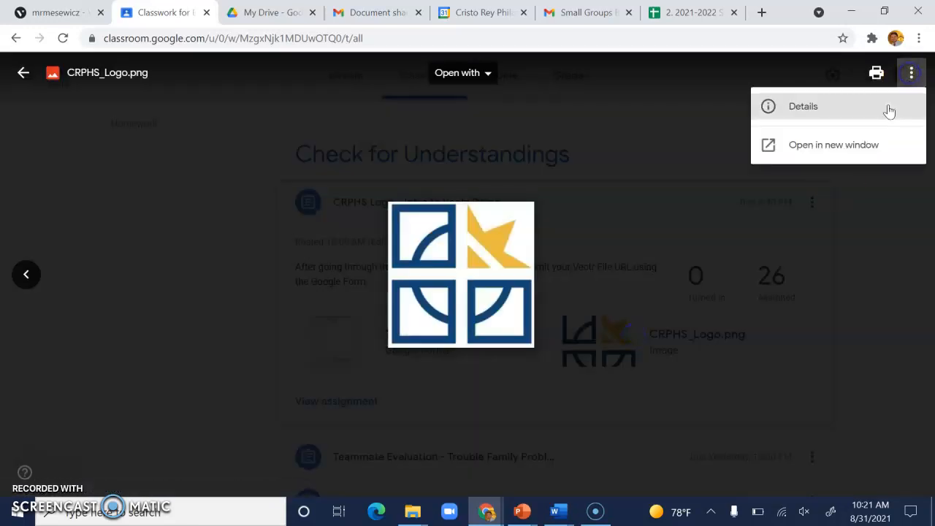
left_click(826, 145)
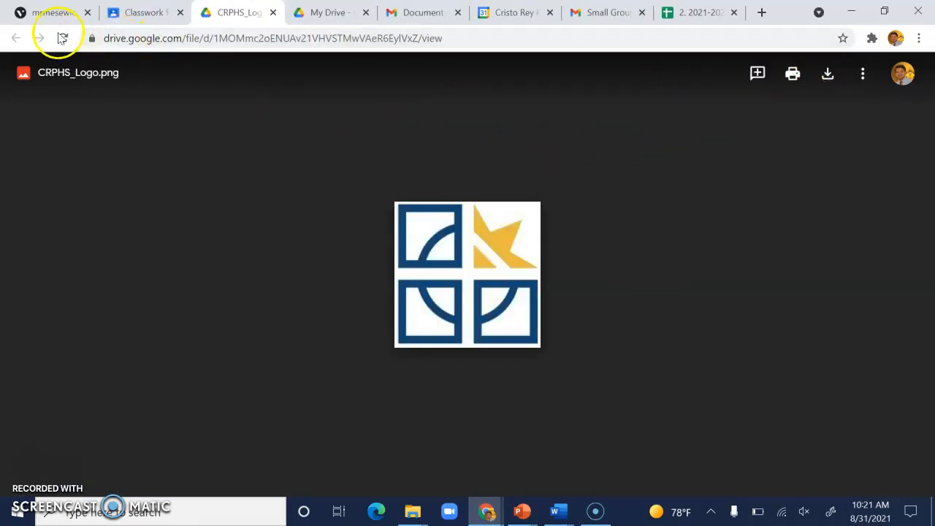
Step: Switch to Vectr and create a new blank file
left_click(44, 11)
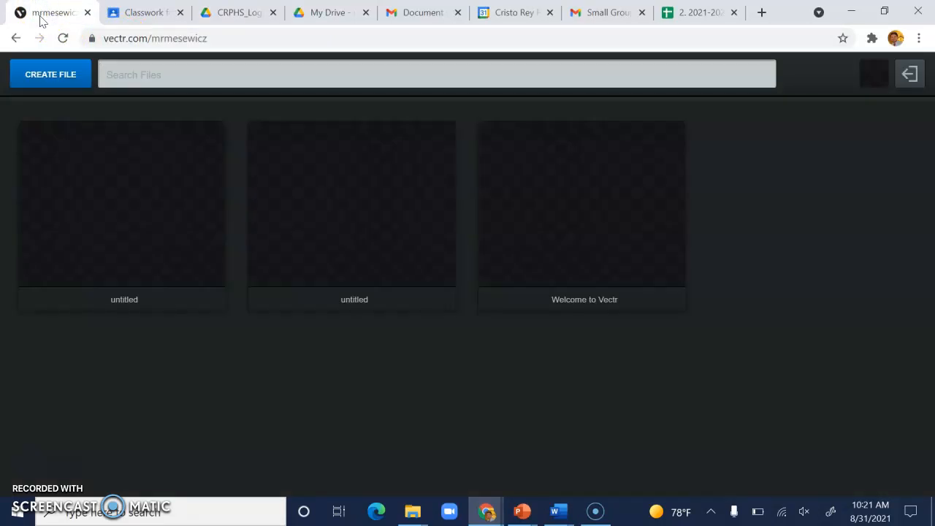
left_click(64, 81)
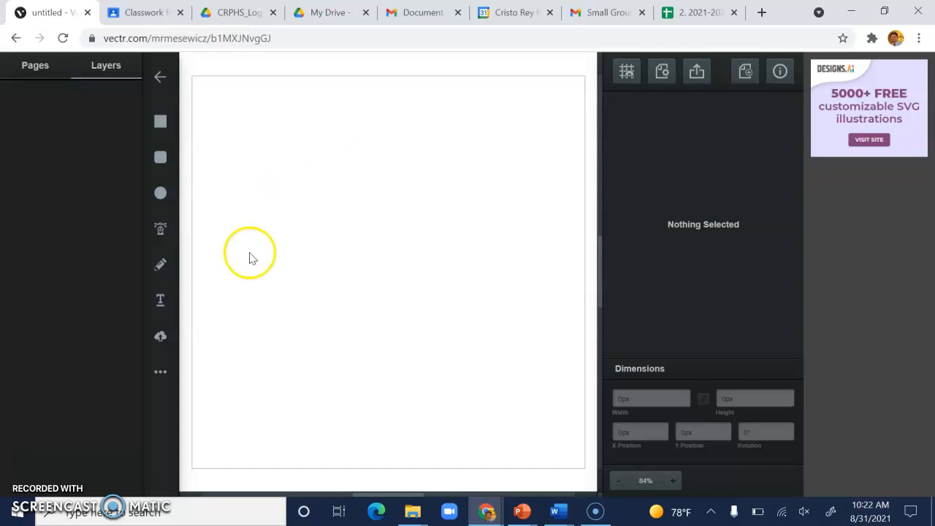
Step: Import the CRPHS_Logo image from the desktop and move it to the bottom-left corner of the page
left_click(162, 337)
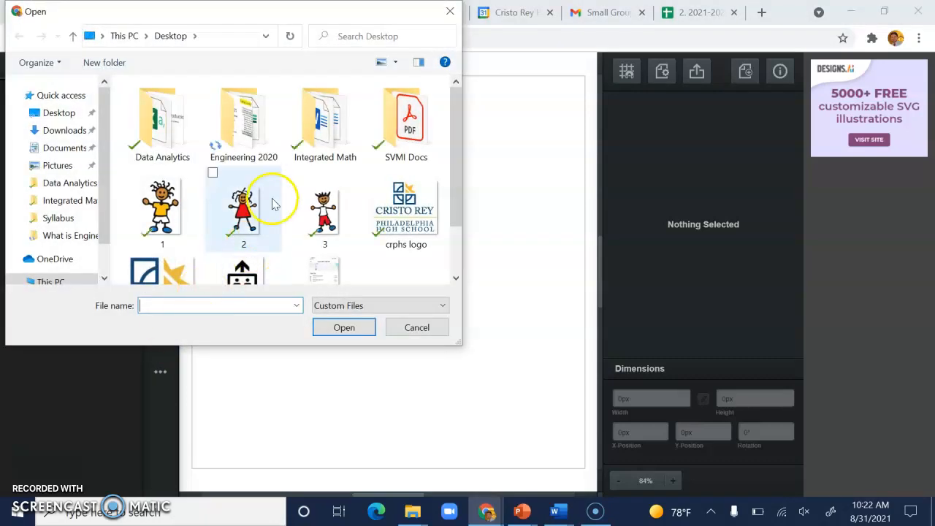
left_click(160, 223)
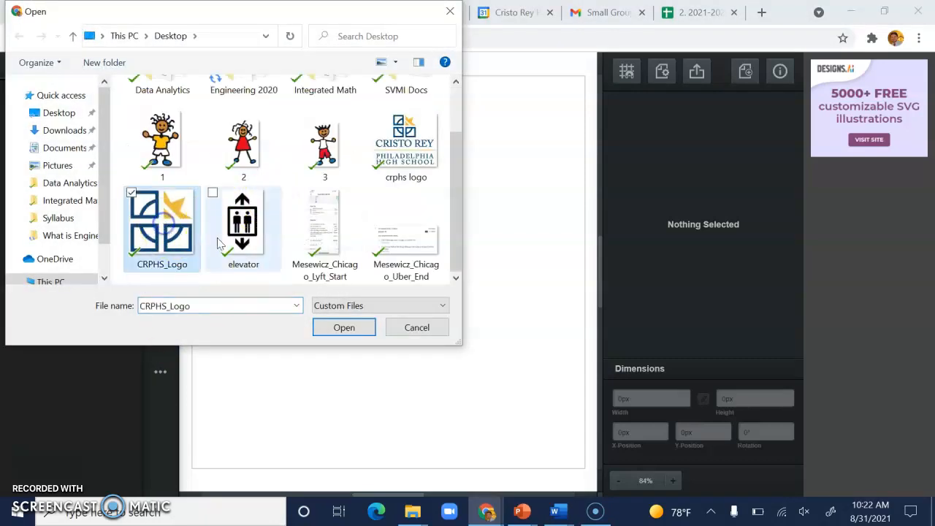
left_click(344, 328)
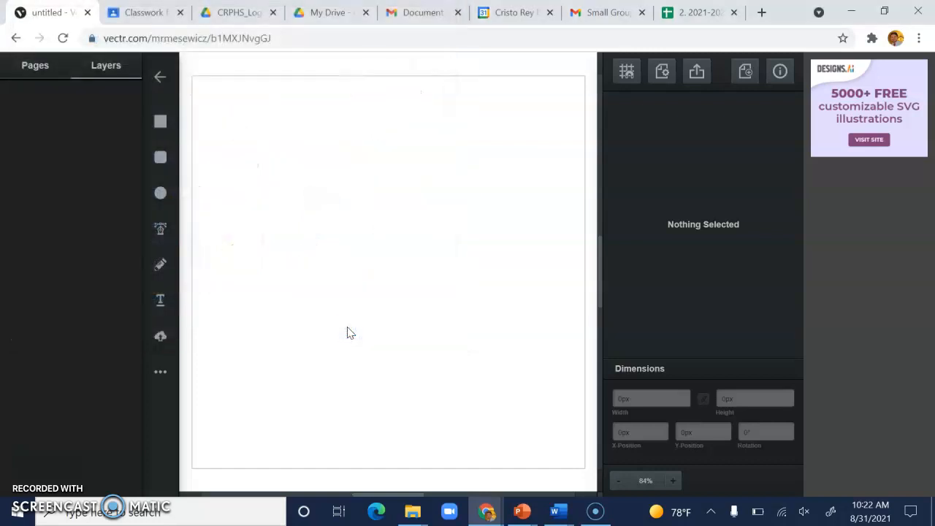
left_click_drag(386, 267, 248, 406)
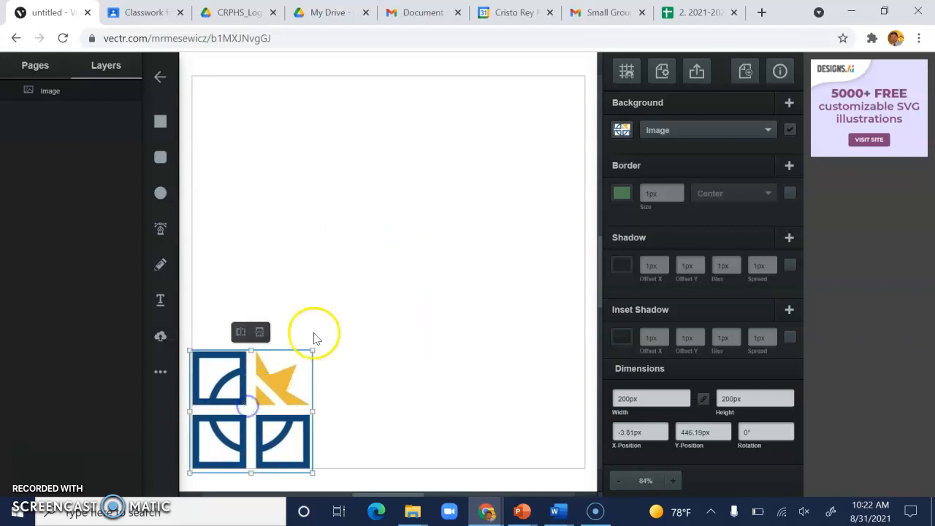
left_click(348, 263)
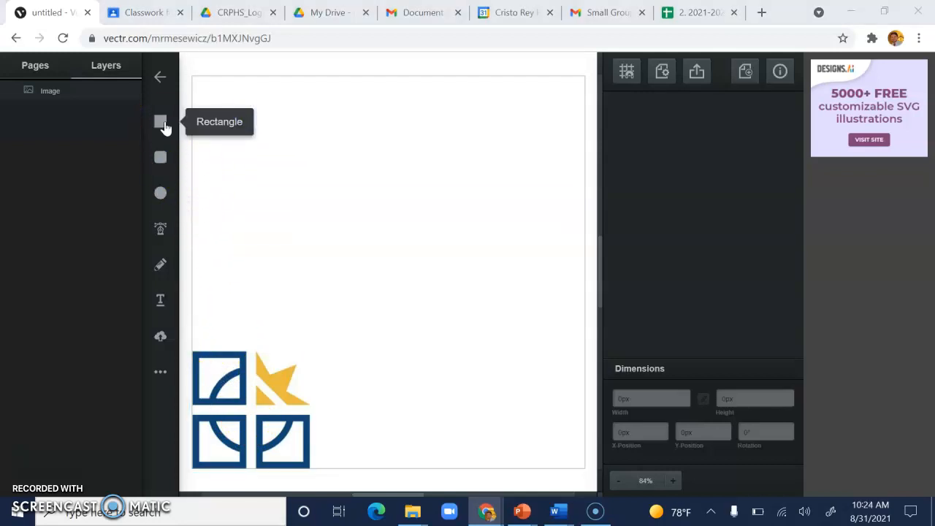
Step: Draw a near-square rectangle about 115 px on each side, starting at the page's top-left corner
left_click(162, 125)
left_click(195, 84)
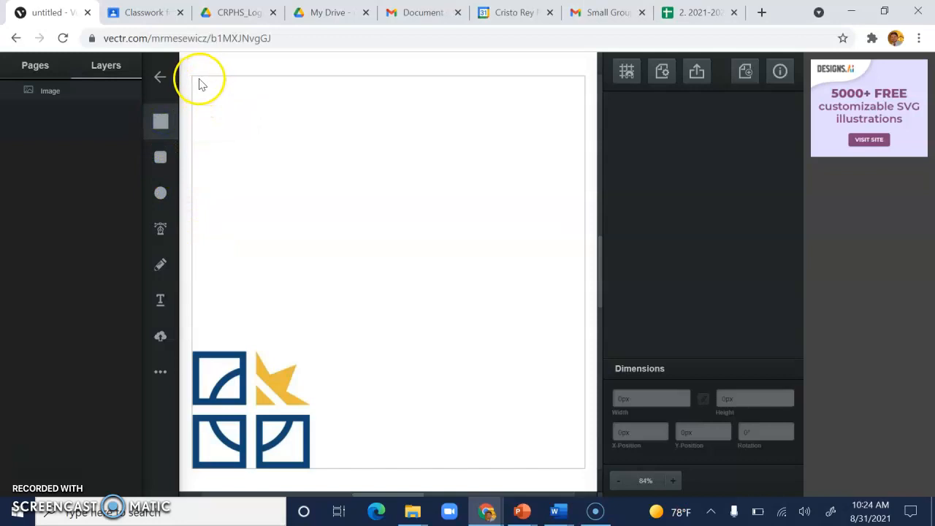
left_click_drag(193, 75, 263, 147)
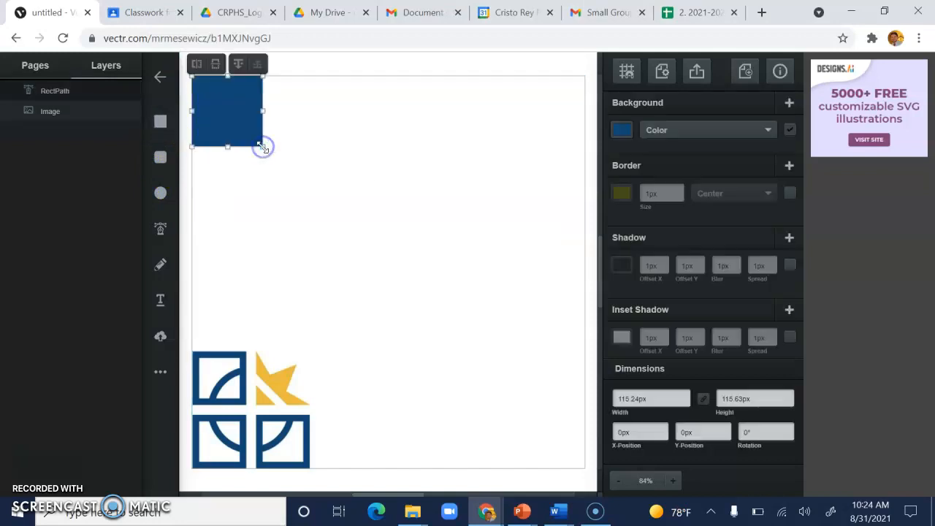
Step: Set the rectangle's width and height to 100 px with its proportions unlocked, and lock the proportions again
left_click(704, 401)
type("100")
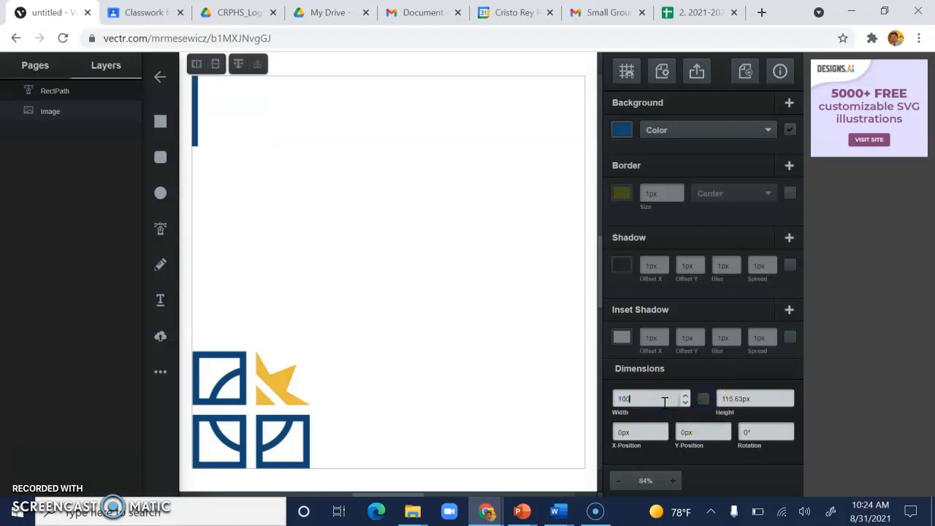
key("Tab")
type("100")
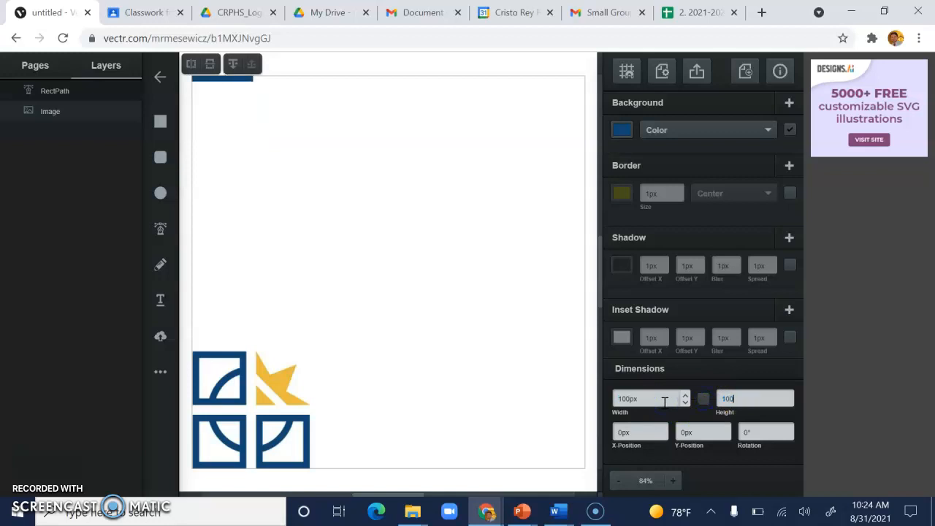
left_click(704, 399)
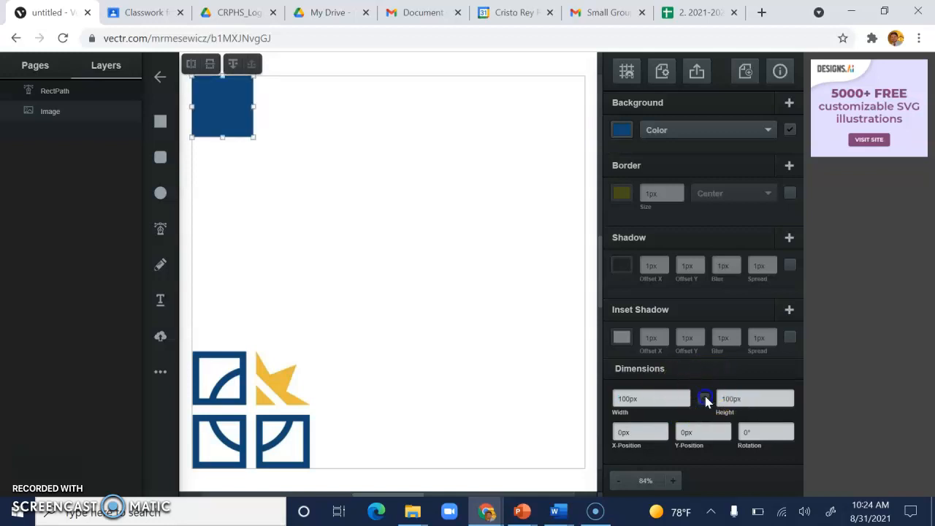
Step: Fill the square with the dark blue sampled from the logo image using the eyedropper, and deselect it
left_click(622, 130)
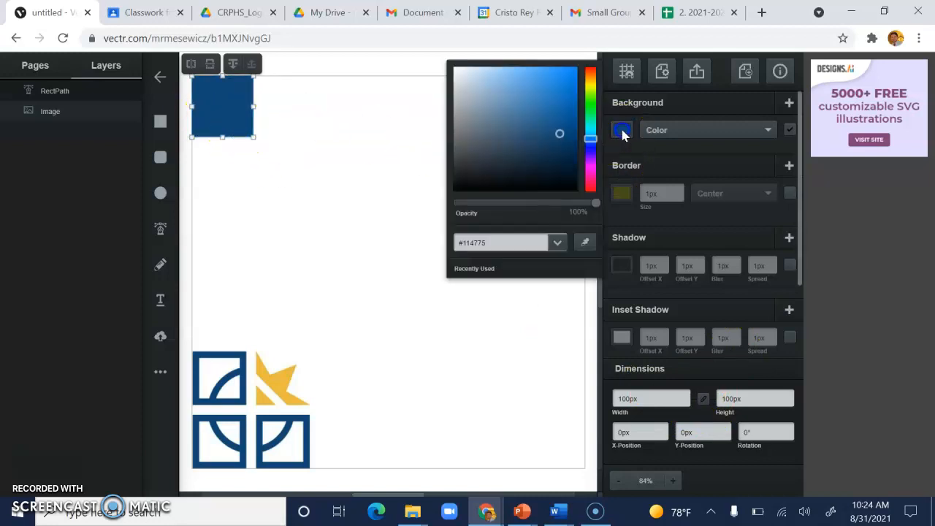
left_click(587, 244)
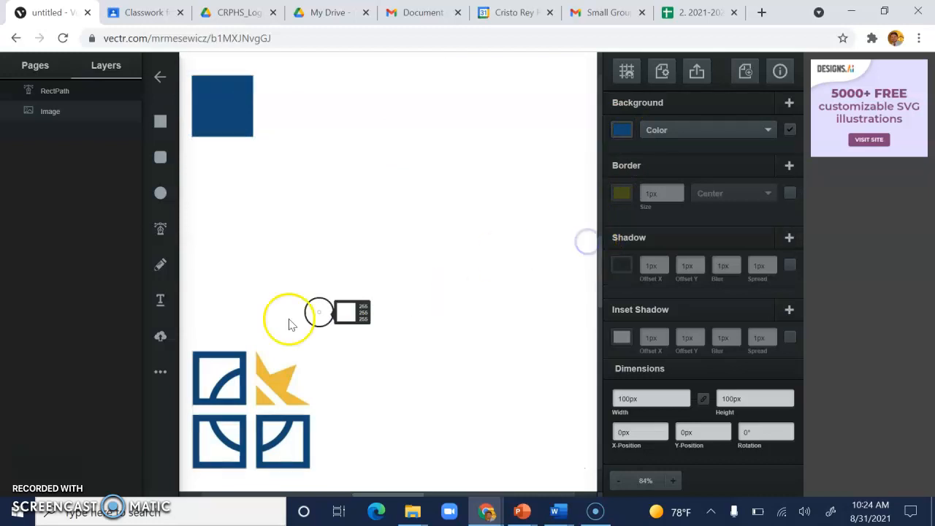
left_click(213, 357)
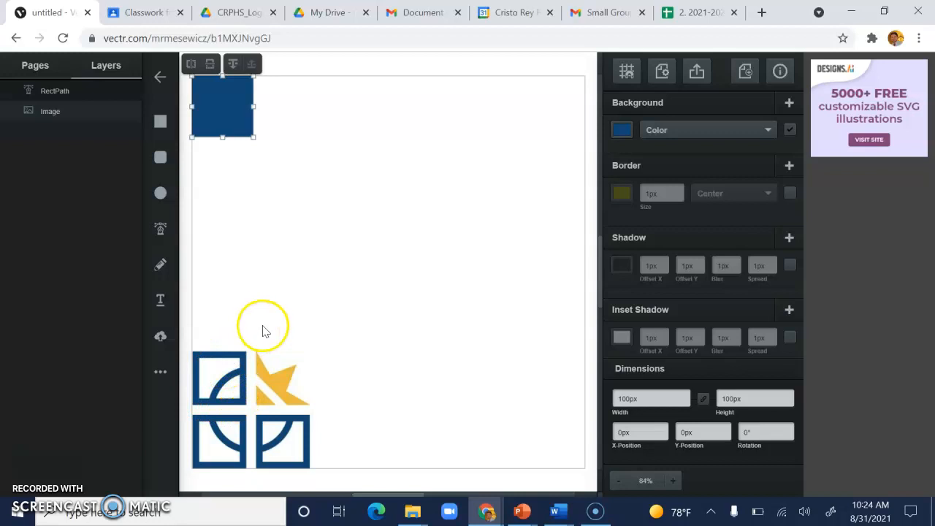
left_click(259, 214)
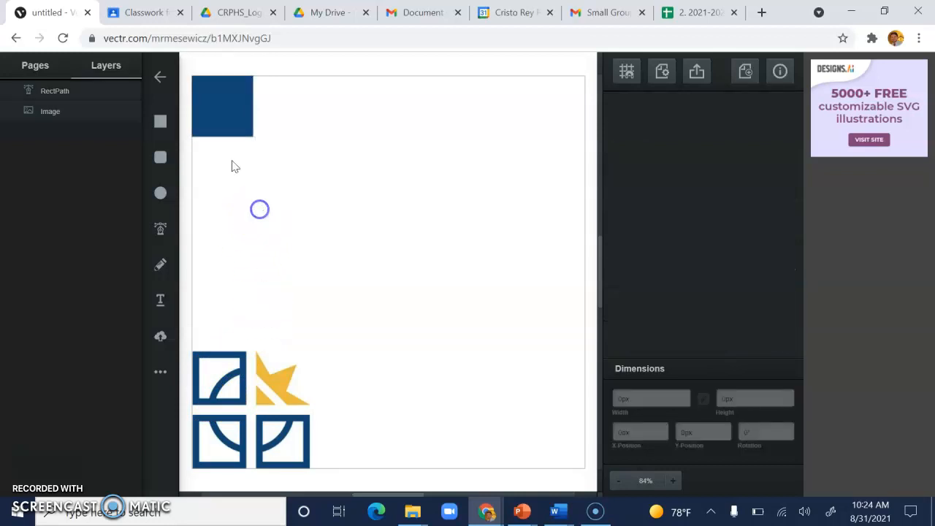
Step: Draw a second rectangle about 77 by 85 px to the right of the blue square and fill it with green #1c7511
left_click(160, 121)
left_click_drag(296, 111, 345, 165)
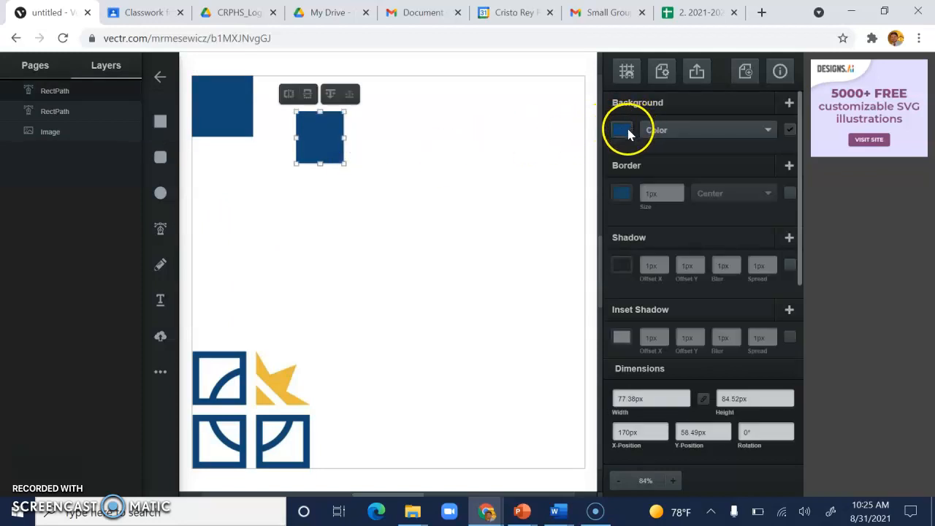
left_click(622, 130)
left_click_drag(591, 138, 588, 106)
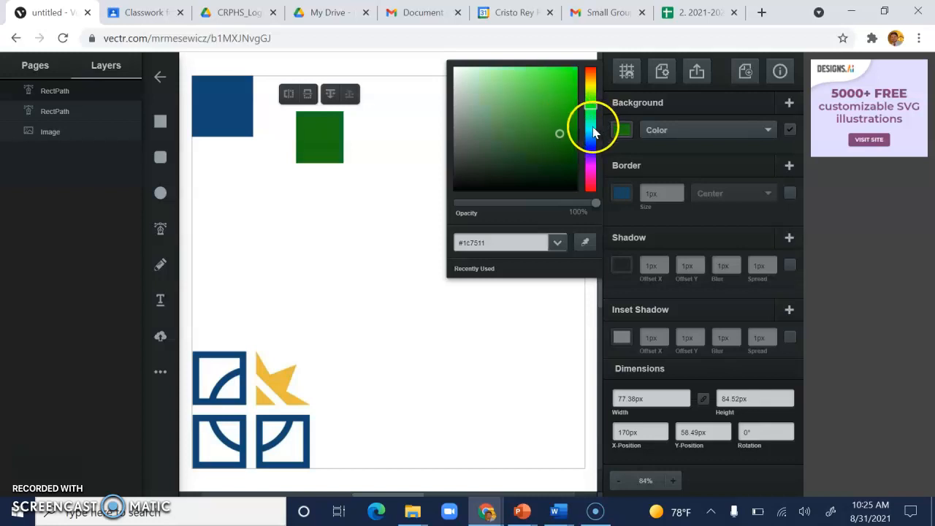
left_click(689, 153)
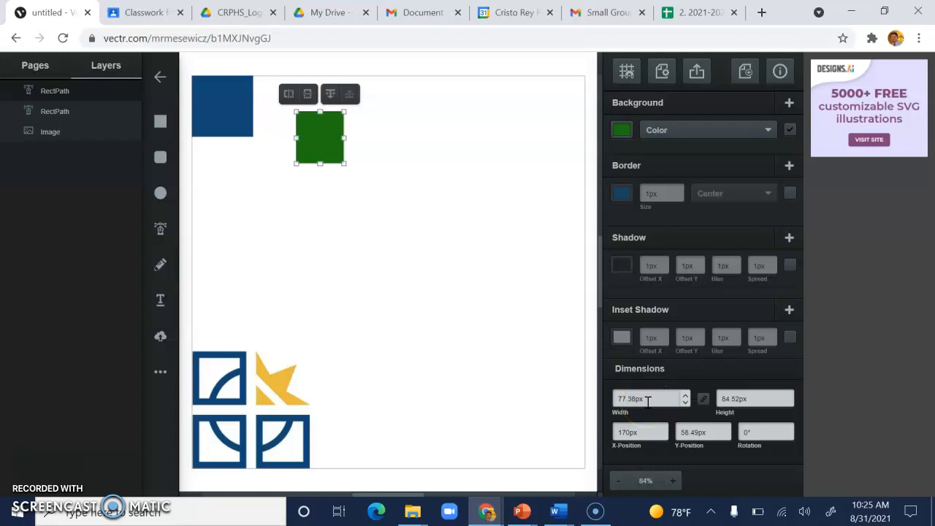
Step: Unlock the green rectangle's proportions and set both its width and height to 80 px
type("80")
key("Tab")
type("80")
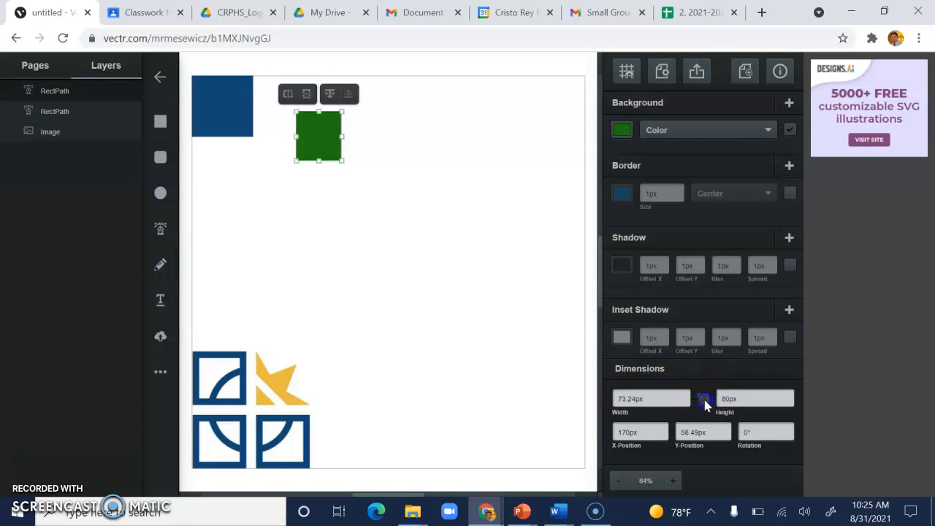
left_click(654, 396)
type("80")
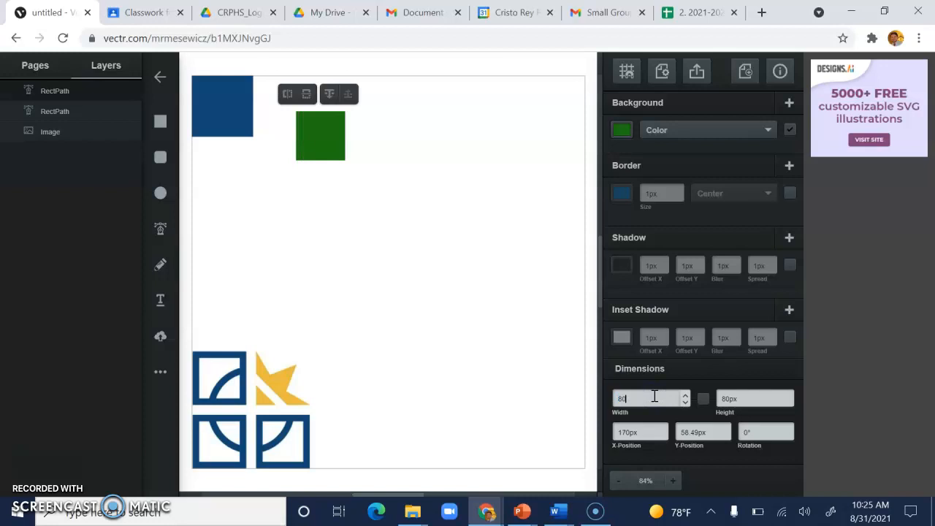
left_click(671, 385)
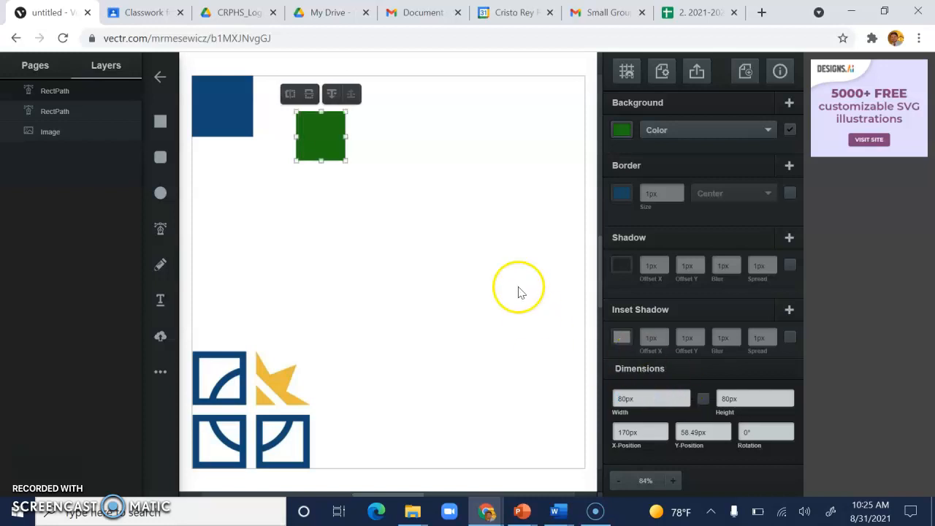
Step: Position the green square inside the blue one at X 10 px and Y 10 px, and deselect it
left_click_drag(338, 146, 296, 177)
left_click(214, 96)
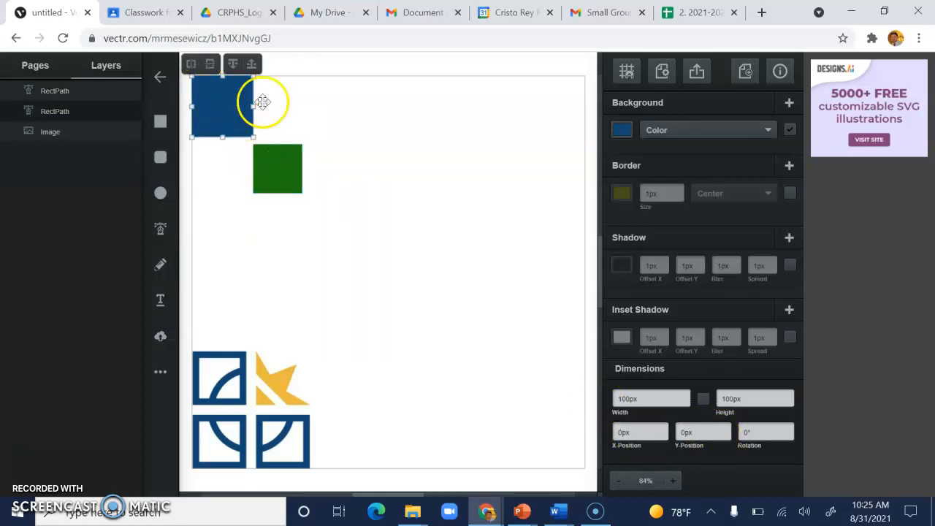
left_click(285, 166)
double_click(637, 433)
type("1")
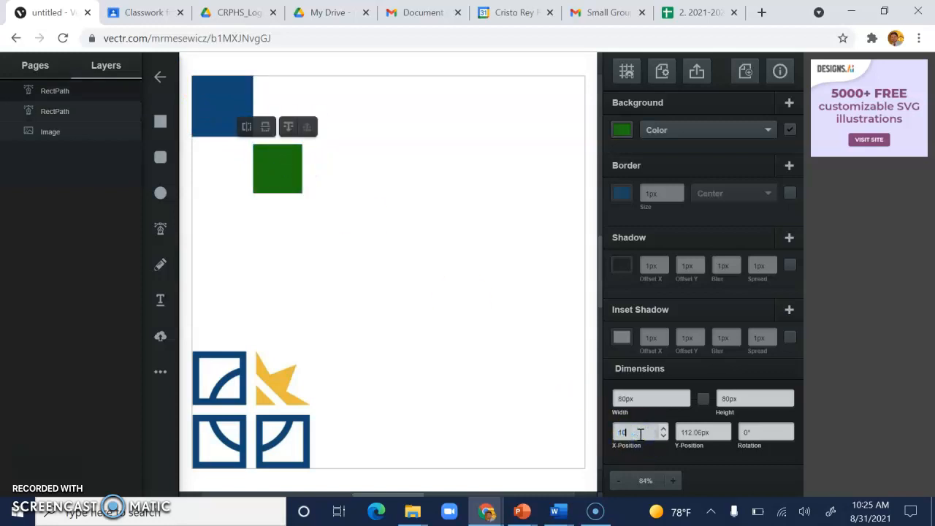
type("0")
key("Tab")
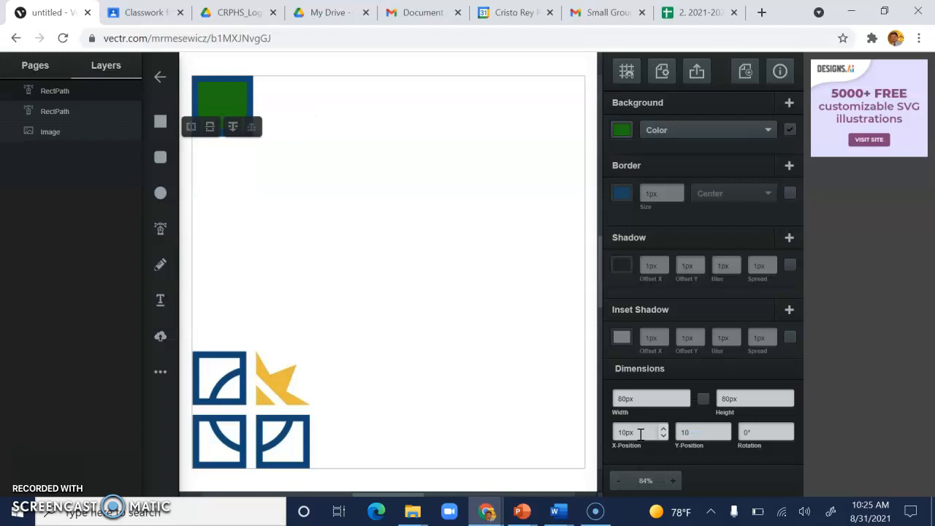
left_click(552, 152)
Step: Select both squares and subtract the green one from the blue one to leave a hollow frame
left_click_drag(276, 152, 252, 121)
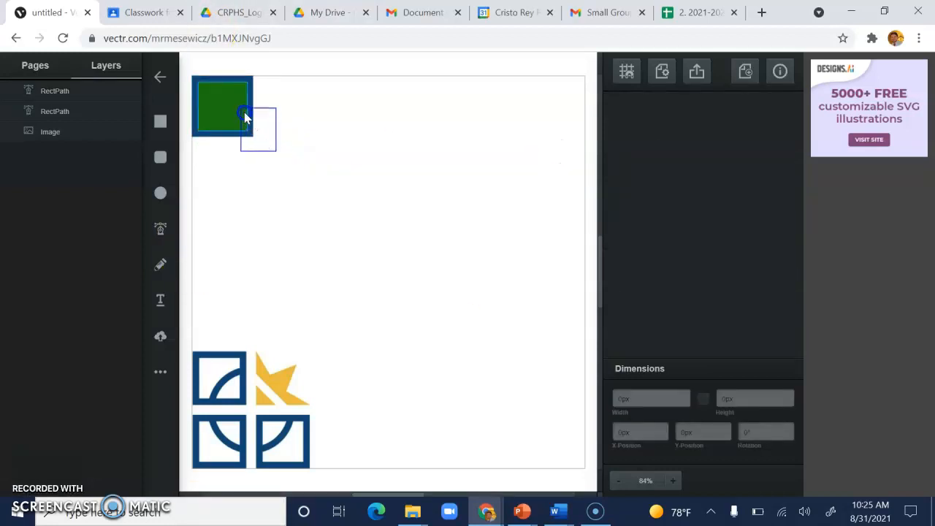
left_click_drag(185, 68, 186, 66)
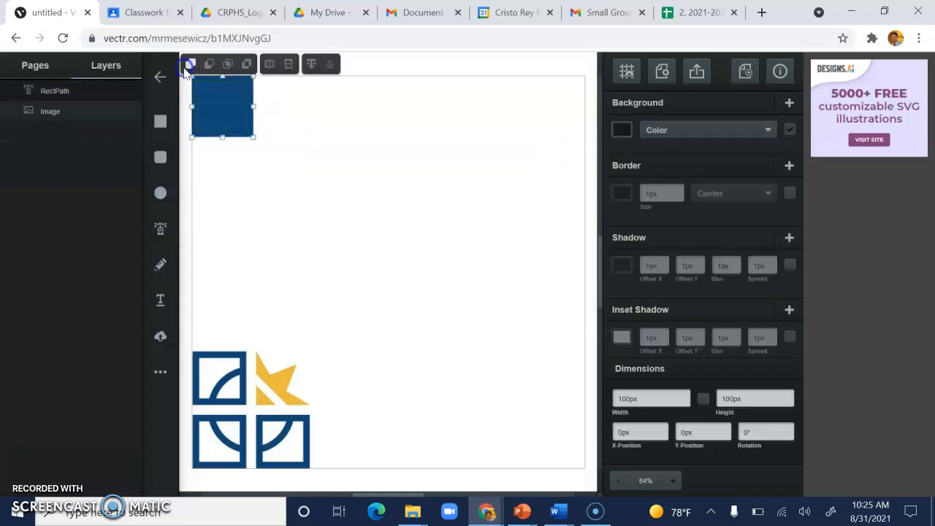
left_click(209, 65)
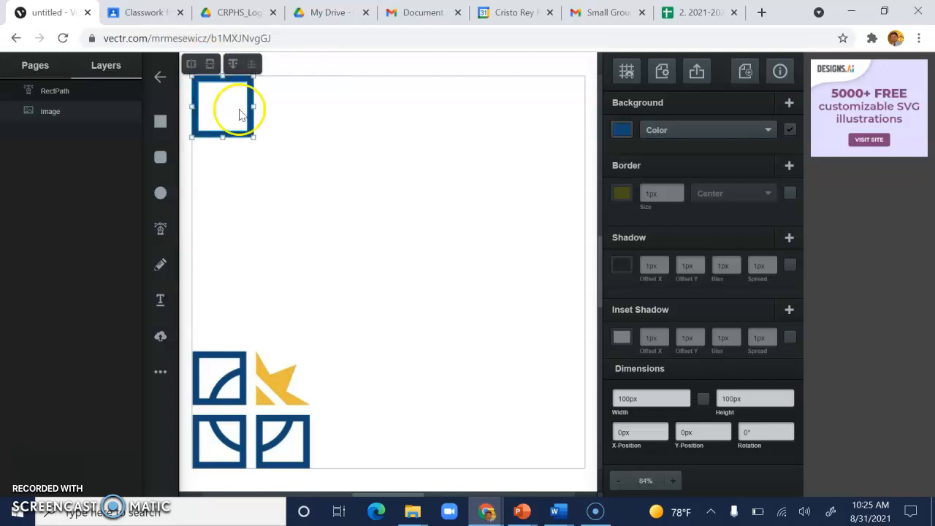
left_click(297, 142)
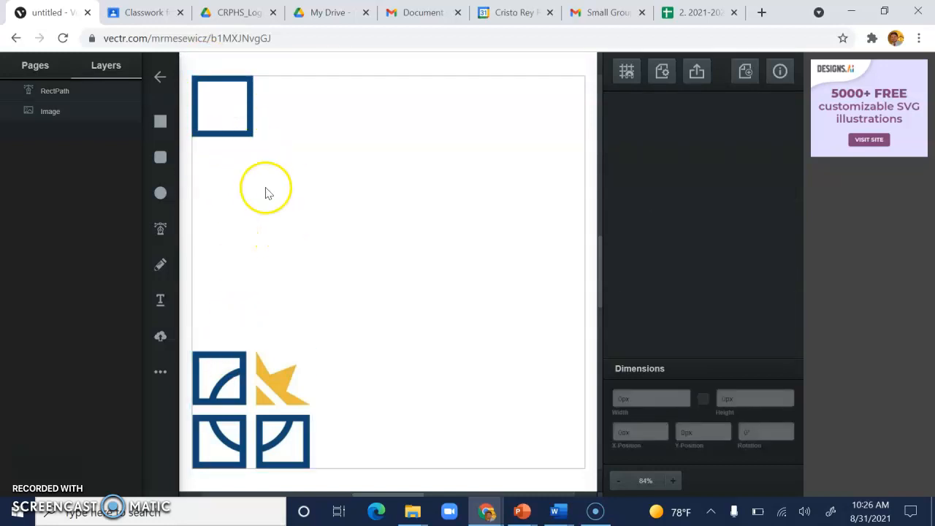
Step: Duplicate the blue square frame and place the copy directly below the original at Y 110 px
left_click(238, 133)
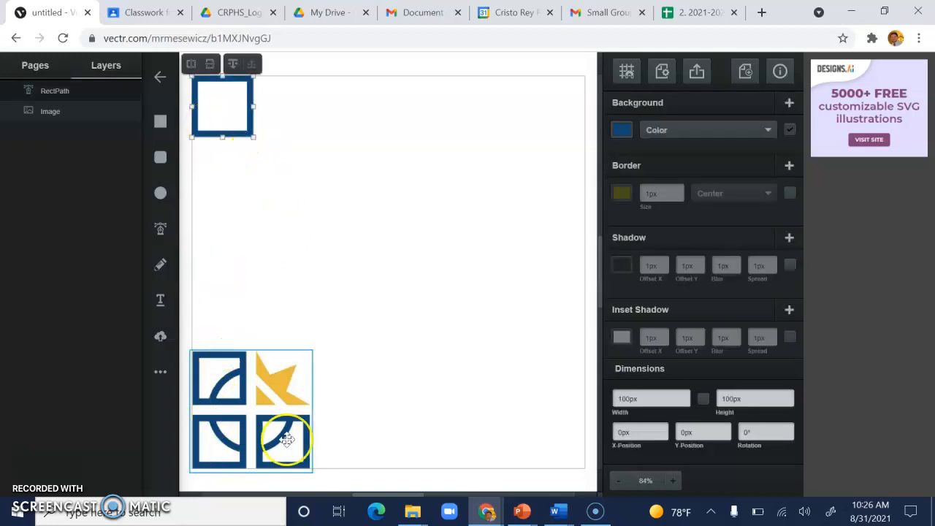
right_click(232, 134)
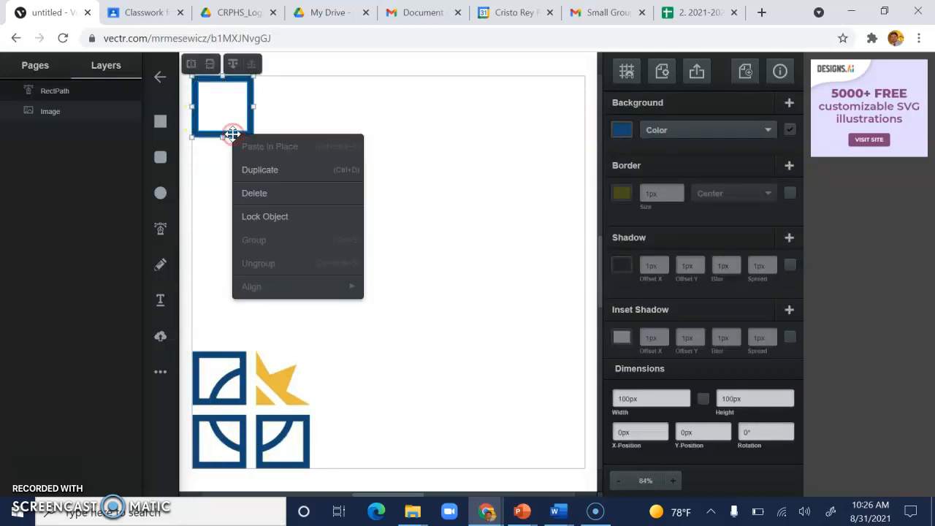
left_click(274, 172)
left_click_drag(250, 150, 238, 193)
left_click(237, 139)
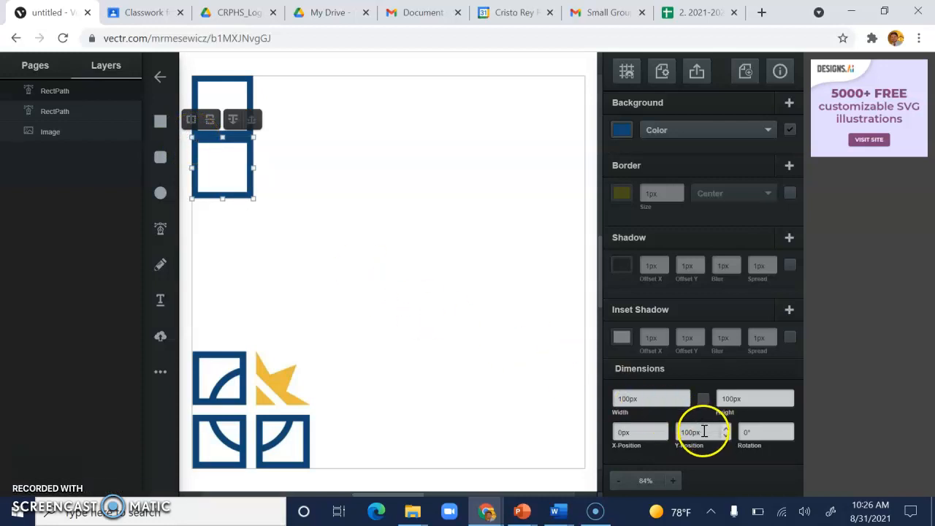
type("110")
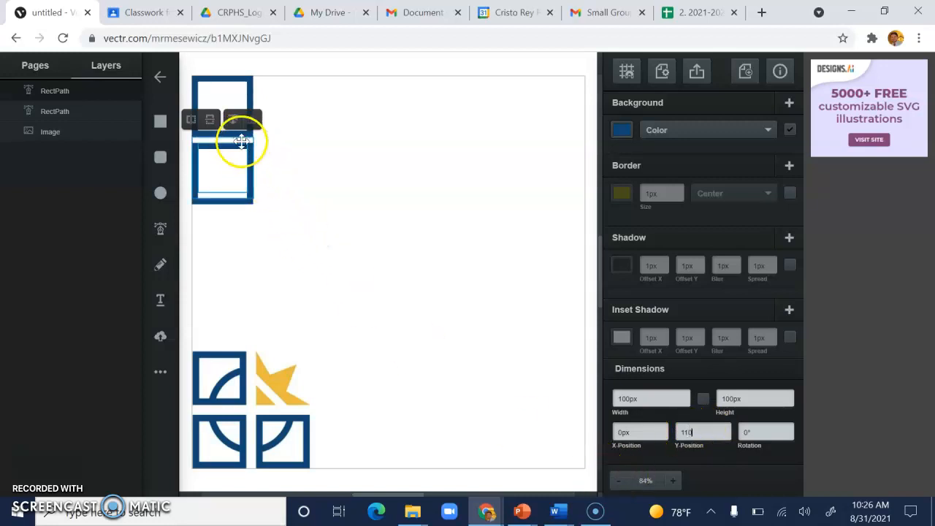
Step: Duplicate the lower frame, place the copy beside it at X 110 px and Y 110 px, and deselect it
right_click(249, 168)
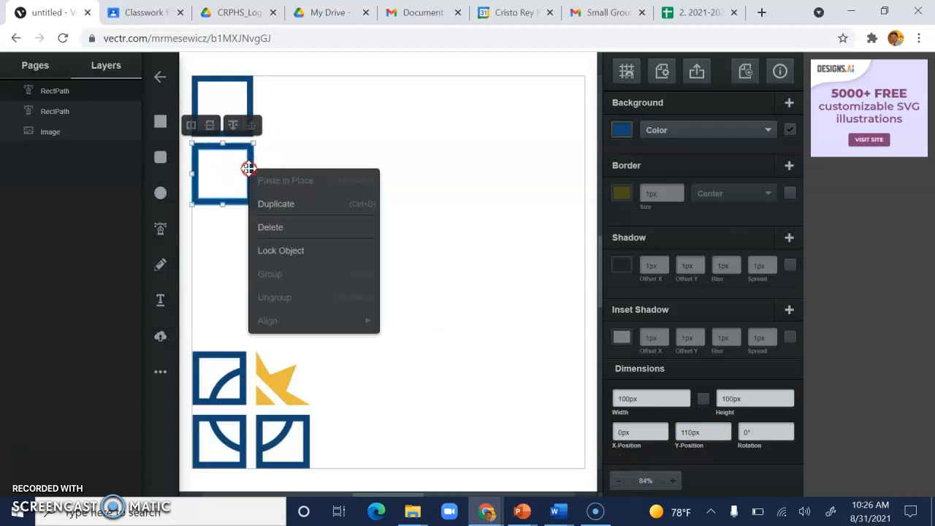
left_click(271, 204)
left_click_drag(265, 175, 313, 161)
left_click(630, 432)
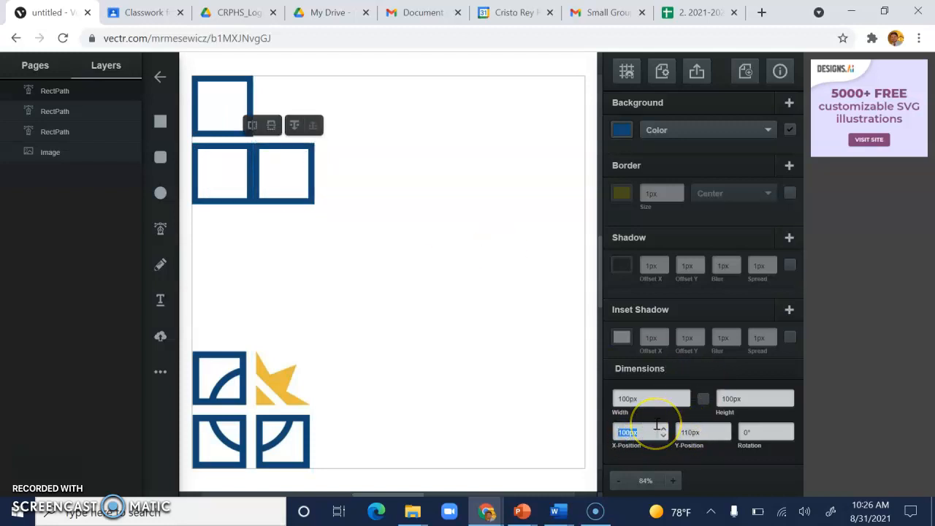
type("110")
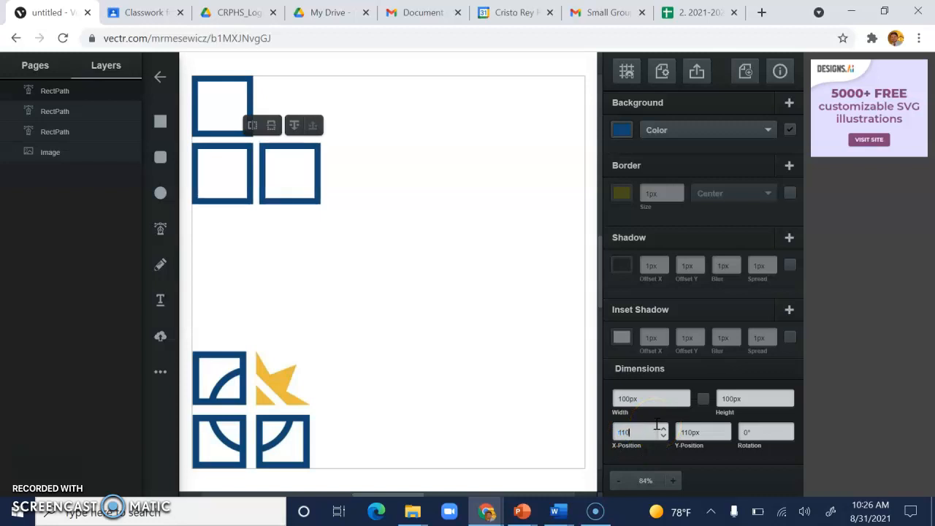
key("Return")
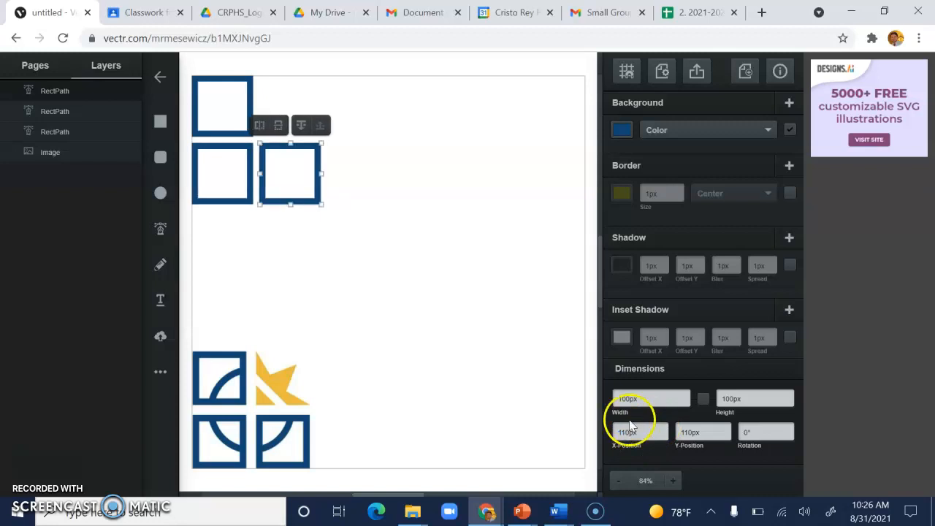
left_click(399, 290)
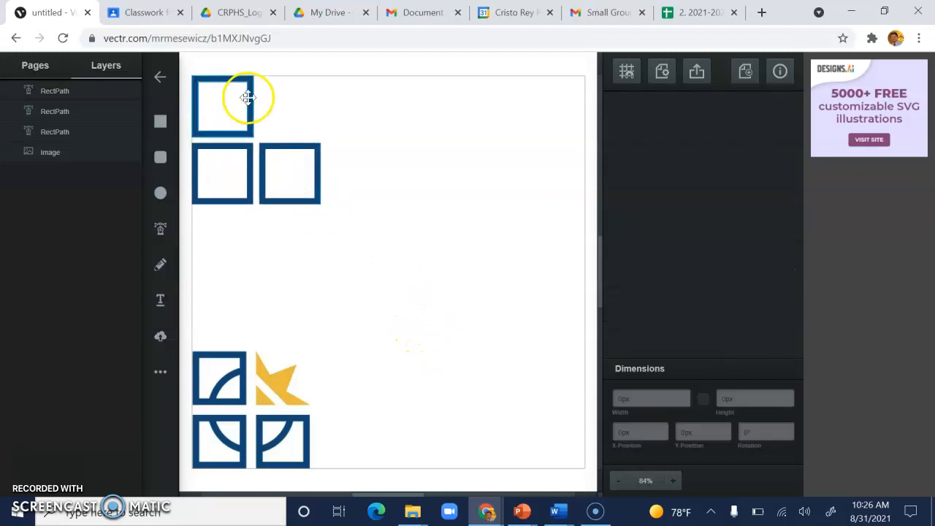
Step: Draw an ellipse about 202 by 206 px in the empty area to the right of the three frames
left_click(256, 393)
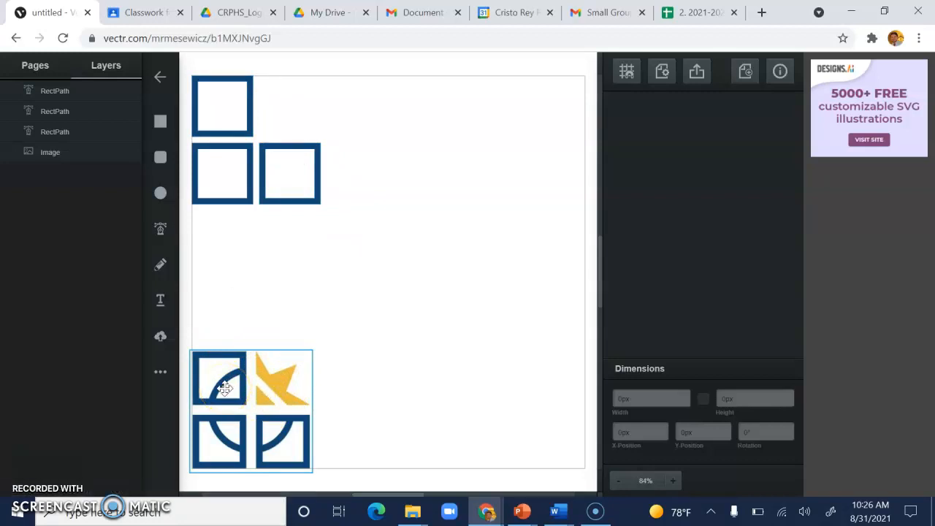
left_click(236, 343)
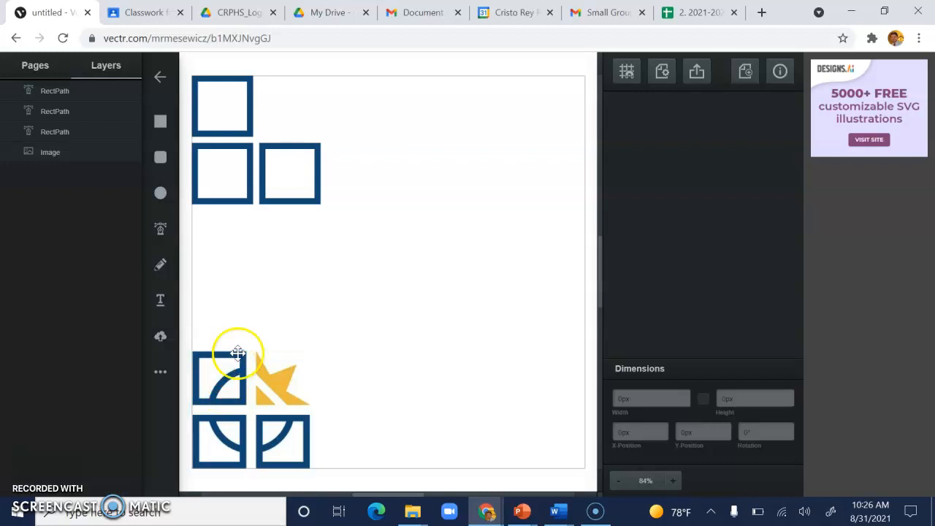
left_click(161, 194)
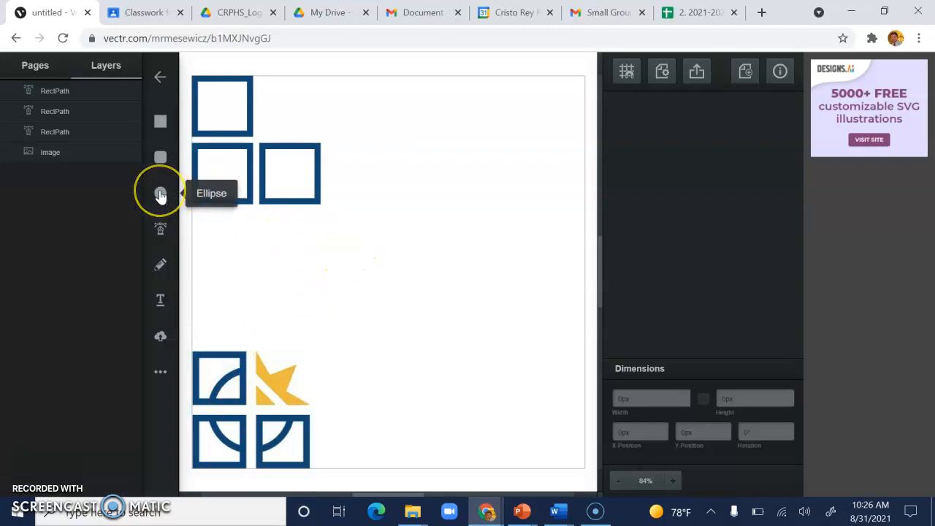
left_click_drag(386, 111, 510, 240)
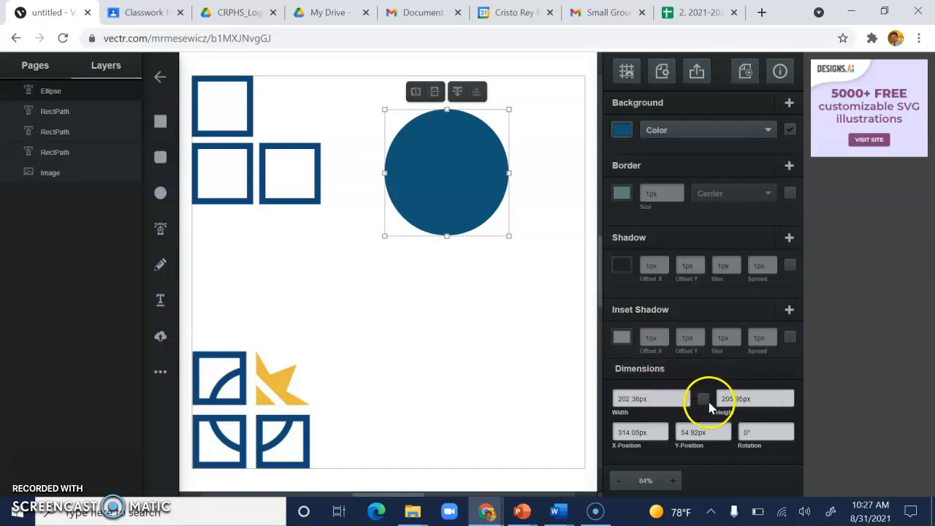
Step: Set the ellipse's width and height to 140 px and move it to the canvas corner at X 0 px and Y 0 px
double_click(656, 399)
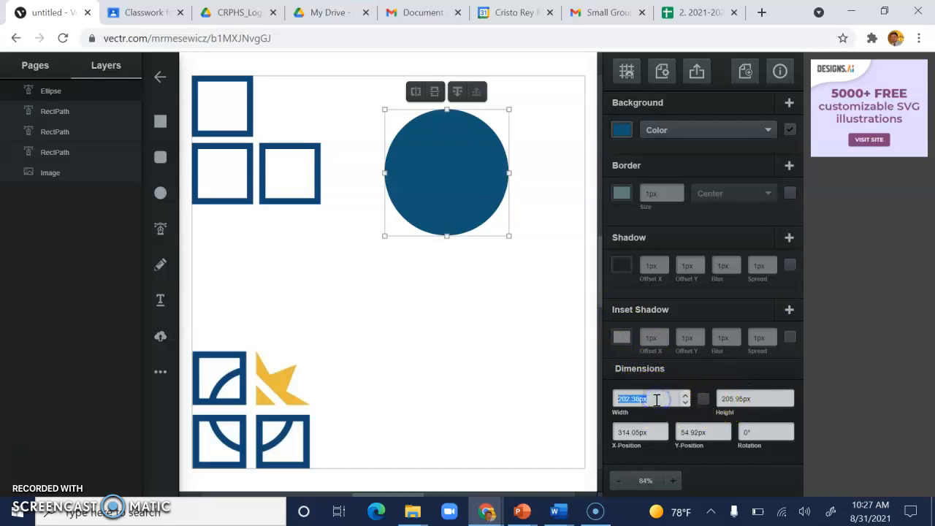
type("140")
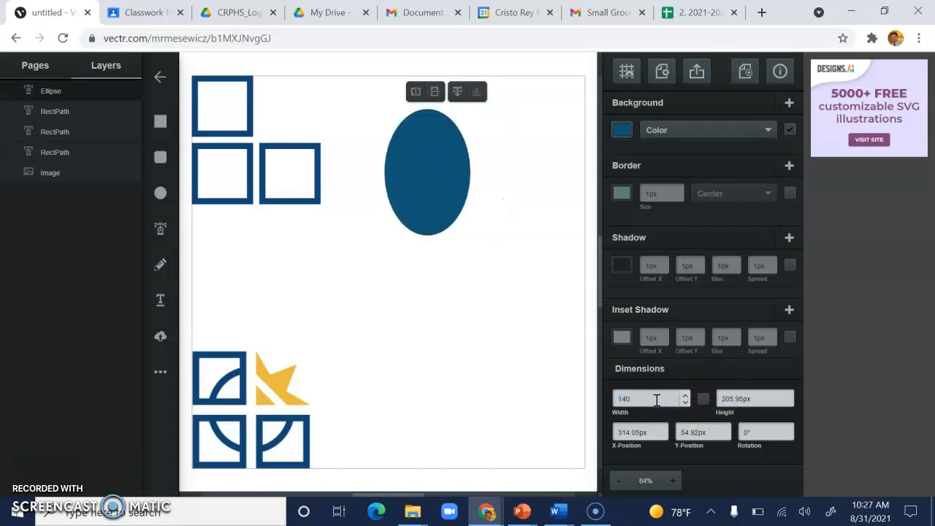
double_click(727, 398)
type("1")
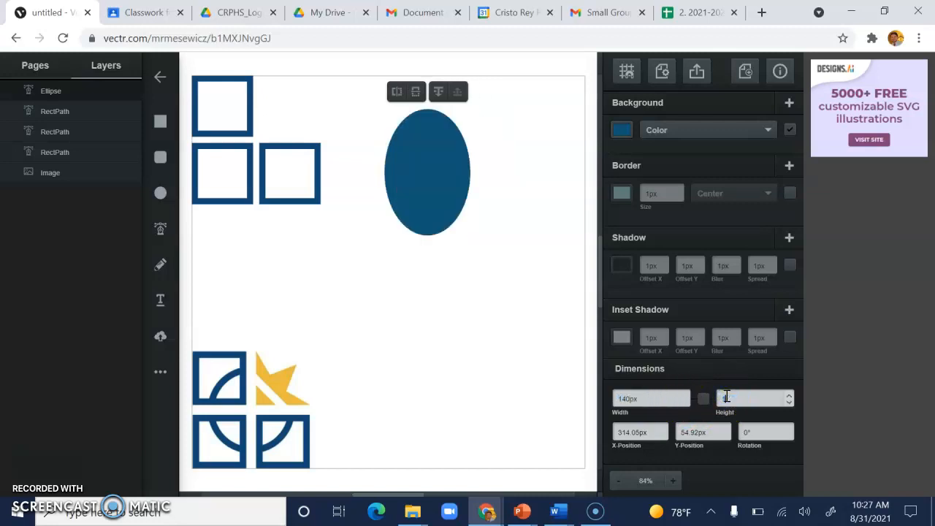
type("4")
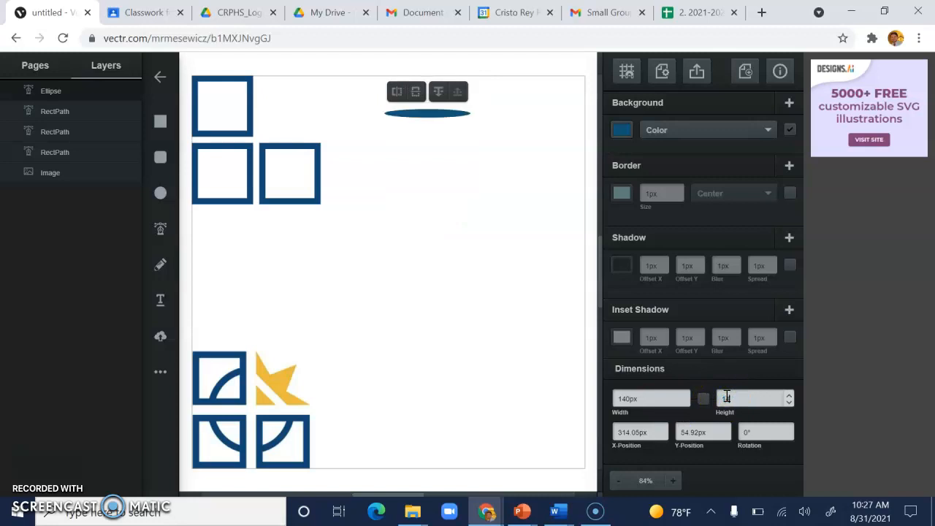
type("0")
left_click(505, 231)
left_click_drag(438, 153, 246, 117)
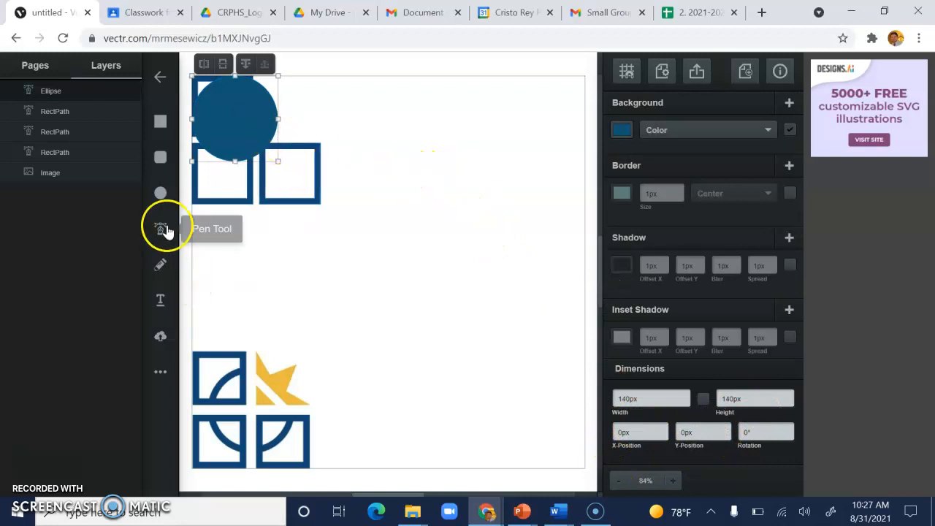
Step: Draw a second ellipse about 123 by 142 px to the right of the frames and fill it with green
left_click(161, 192)
left_click_drag(415, 164, 491, 253)
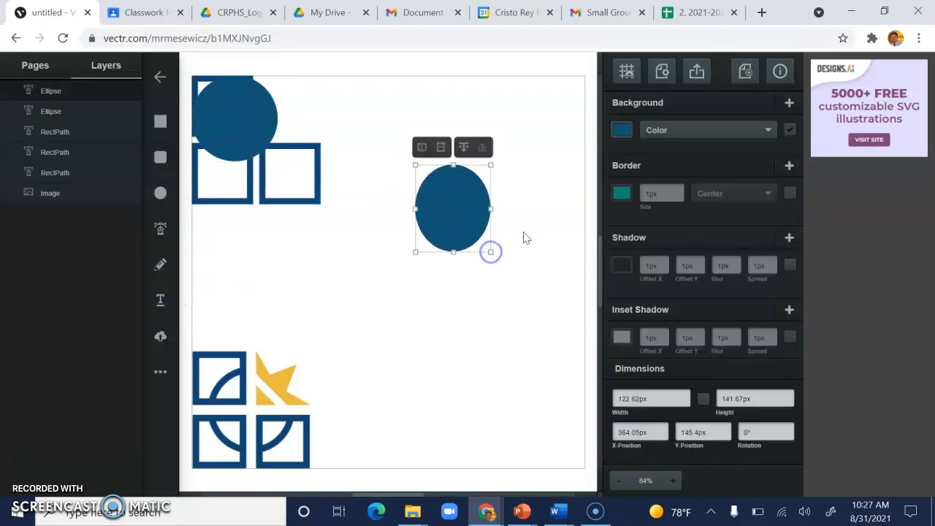
left_click(622, 129)
left_click_drag(594, 151, 592, 132)
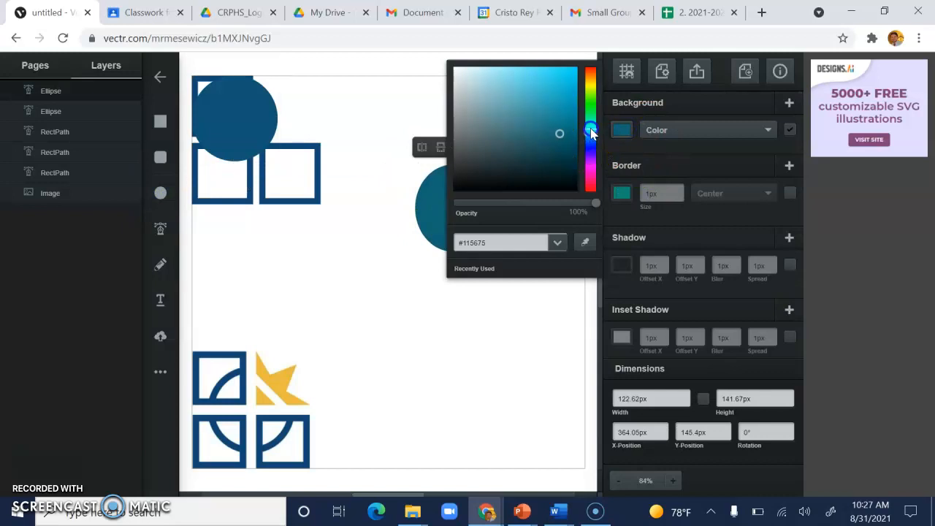
left_click(418, 117)
Step: Set both the width and height of the green ellipse to 120 px
left_click(455, 188)
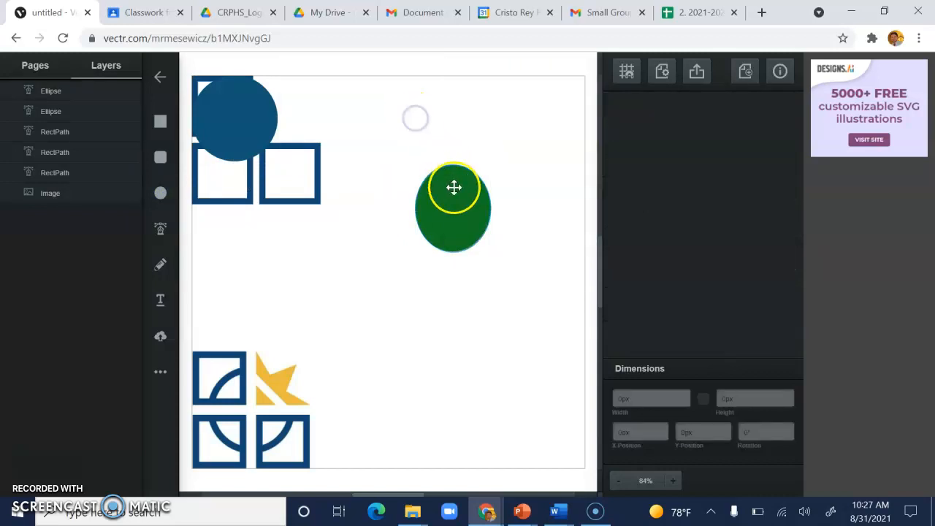
double_click(648, 396)
type("120120")
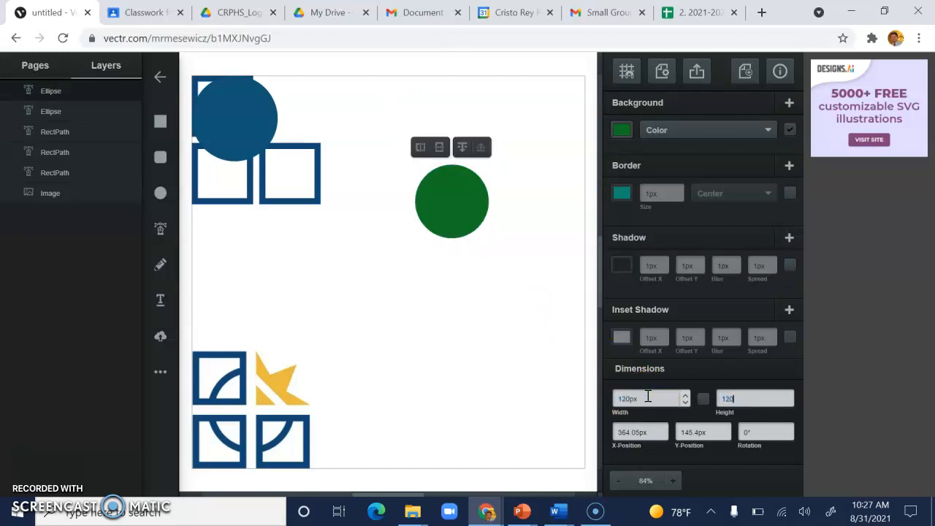
left_click(547, 295)
Step: Center the green circle on the blue circle at X 10 px and Y 10 px, and deselect it
left_click(463, 208)
left_click_drag(464, 210, 239, 125)
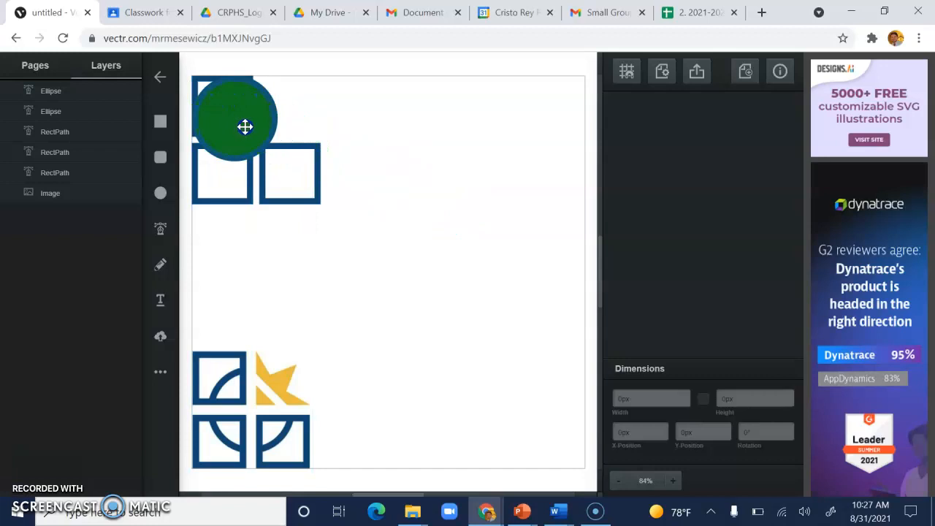
left_click(244, 125)
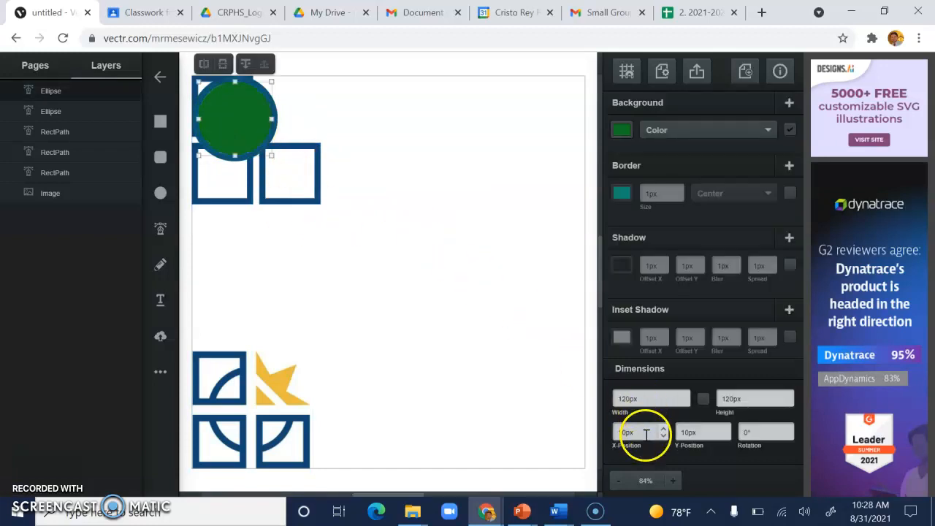
left_click(410, 99)
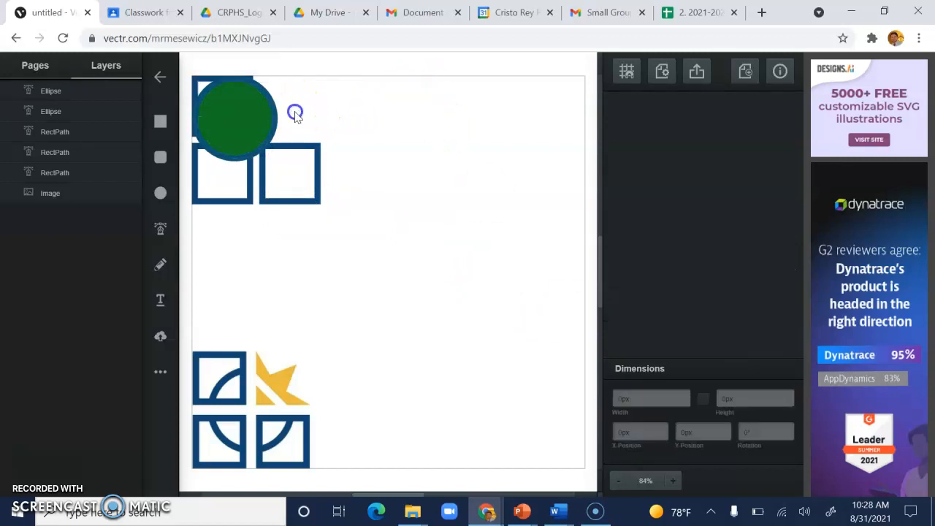
Step: Subtract the green circle from the blue one and move the resulting ring to the right of the frames
left_click(268, 110)
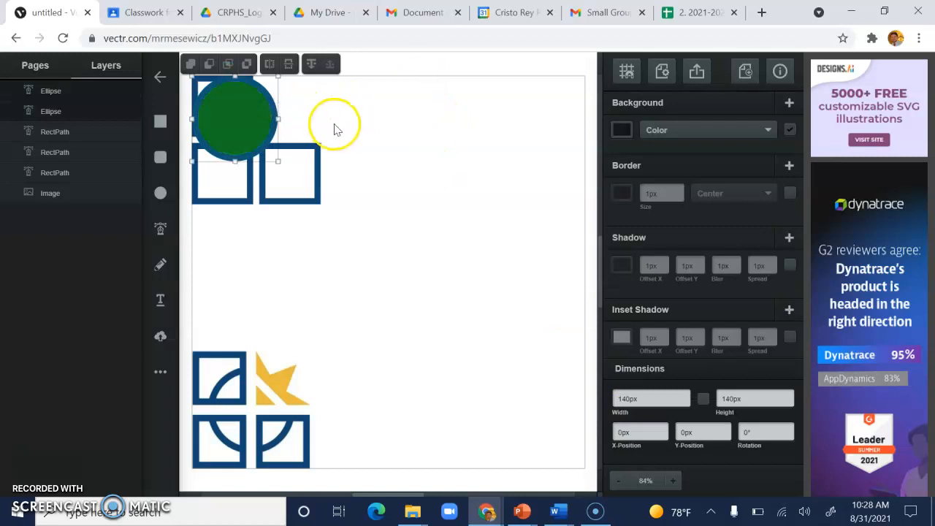
left_click(212, 67)
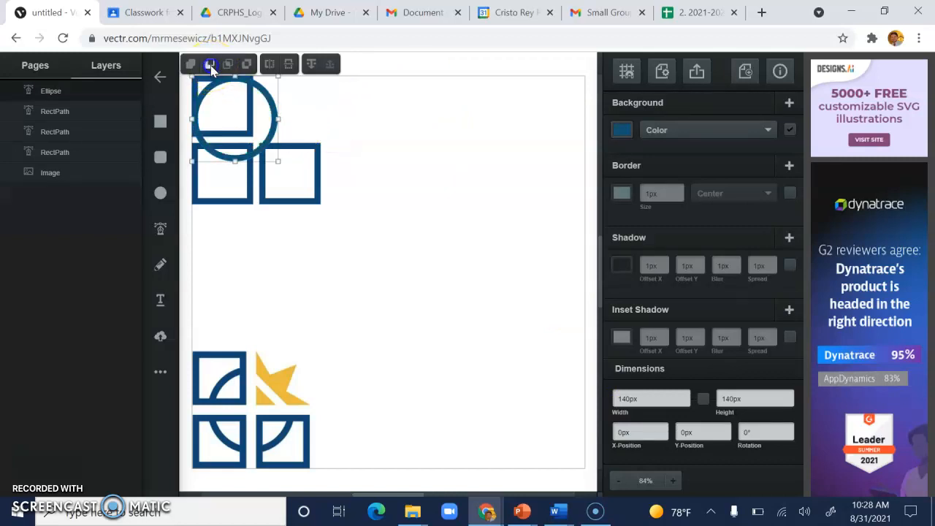
left_click_drag(246, 98, 453, 143)
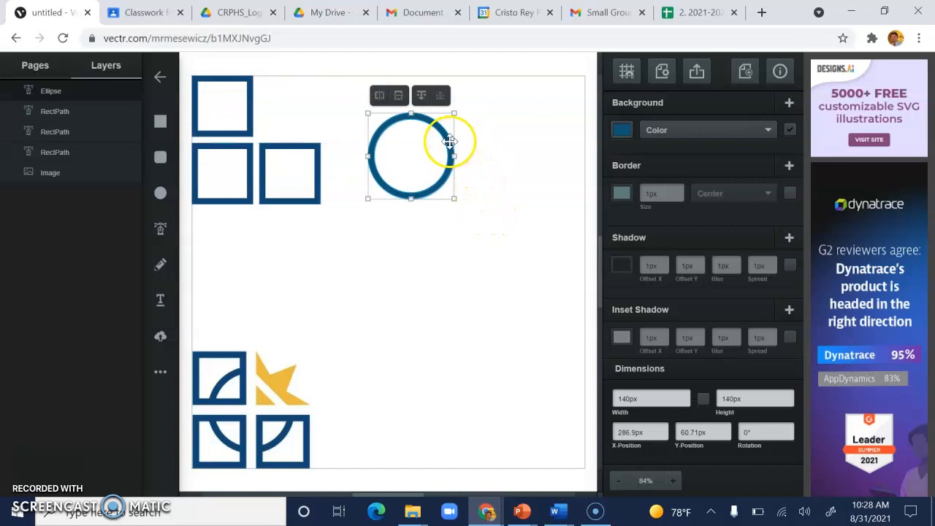
left_click_drag(443, 132, 424, 122)
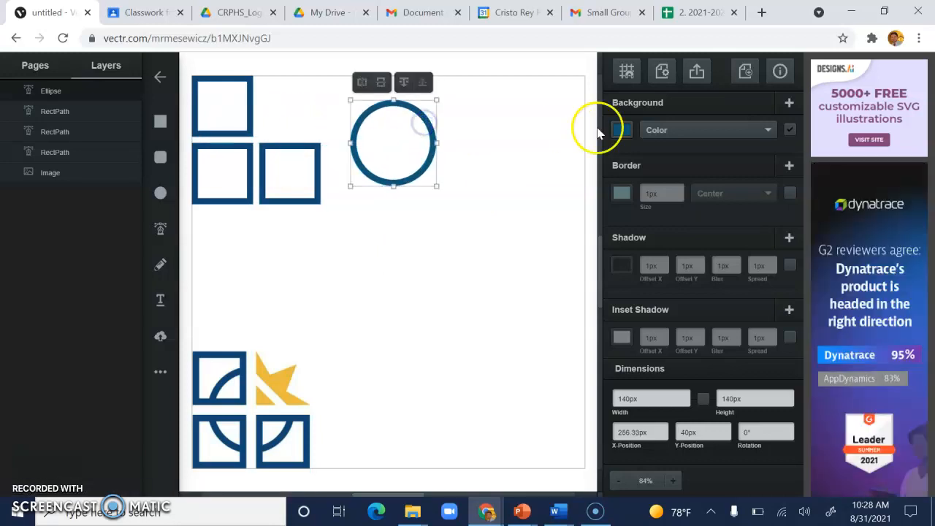
Step: Match the ring's fill to the frames' blue by sampling the color from a square frame, and deselect the ring
left_click(621, 130)
left_click(590, 241)
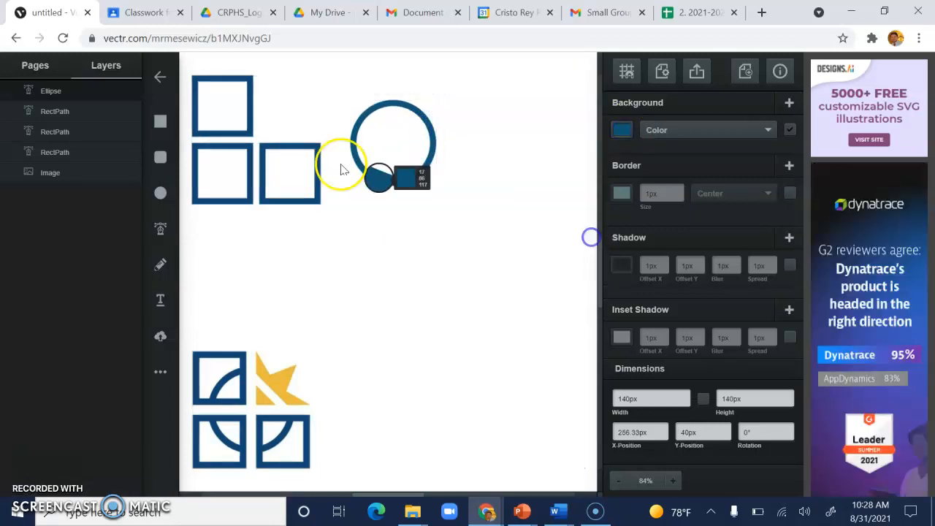
left_click(282, 146)
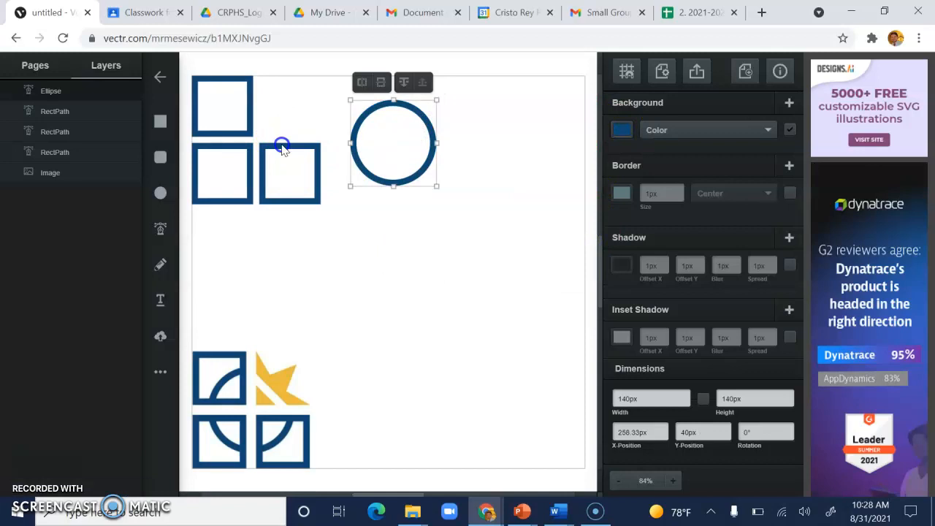
left_click(550, 160)
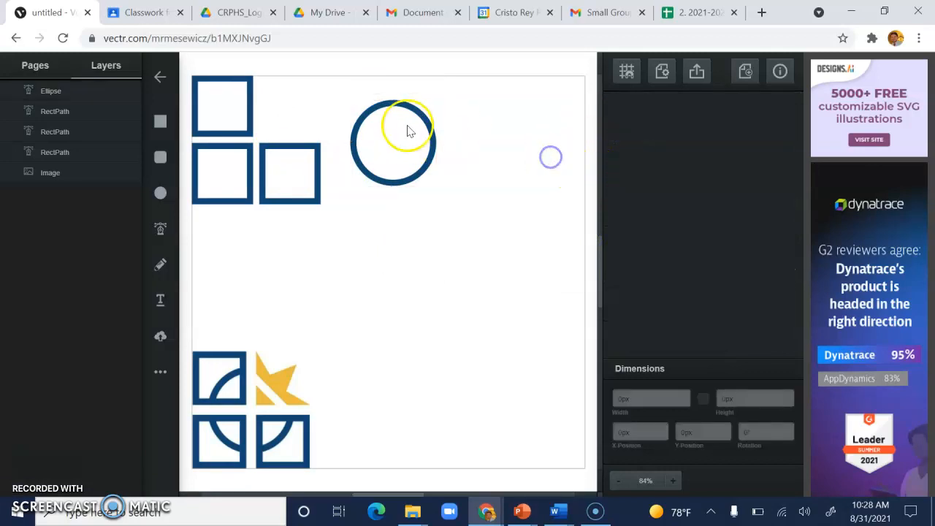
Step: Move the ring over the junction of the three frames and set its position to X 35 px and Y 35 px
left_click_drag(419, 109, 284, 108)
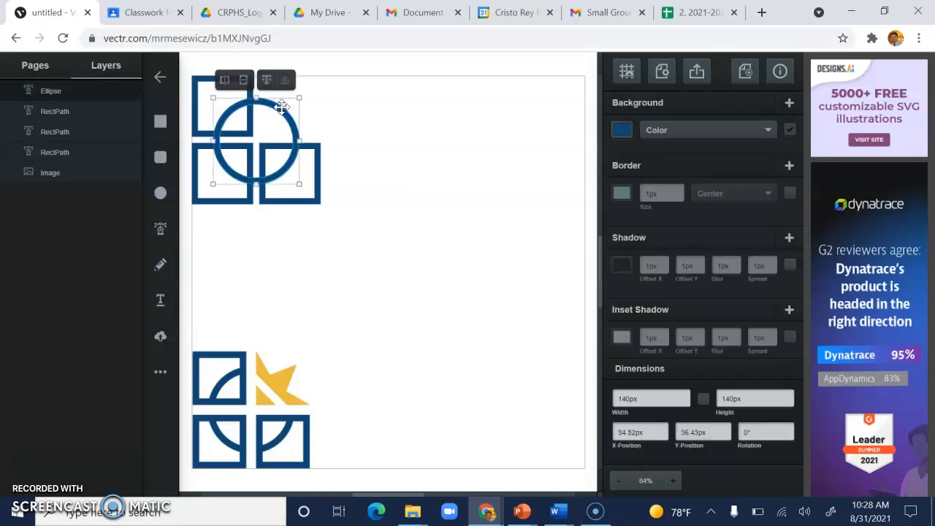
left_click(631, 432)
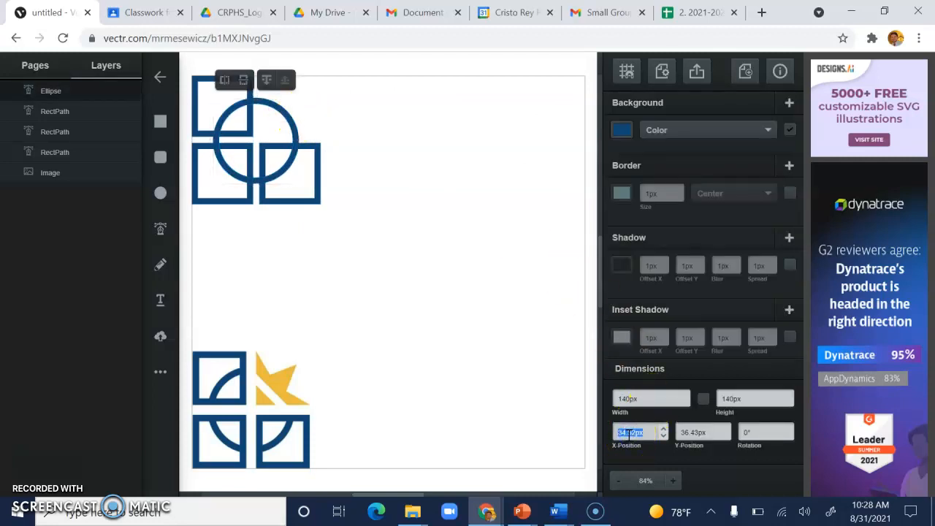
type("3535")
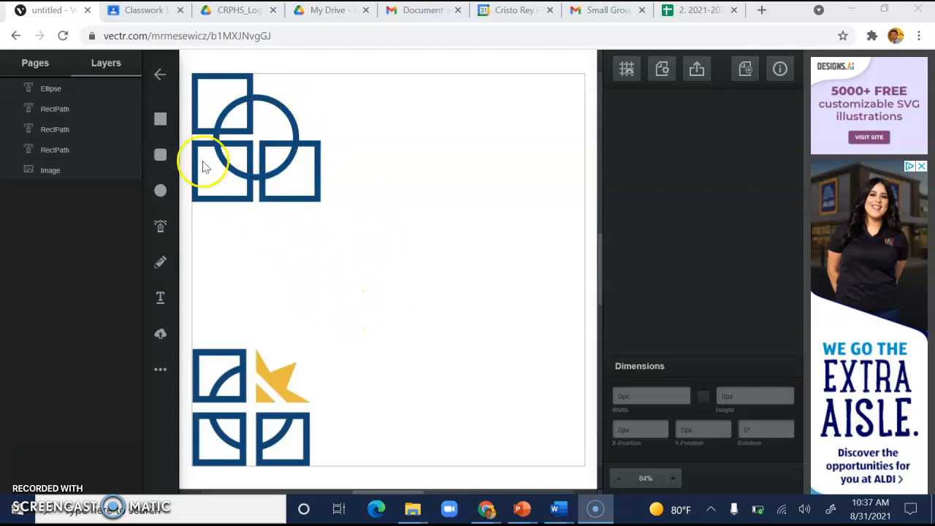
Step: Cut the ring along the horizontal gap between the frames by drawing a rectangle about 219 px by 10 px across it and subtracting it
left_click(160, 120)
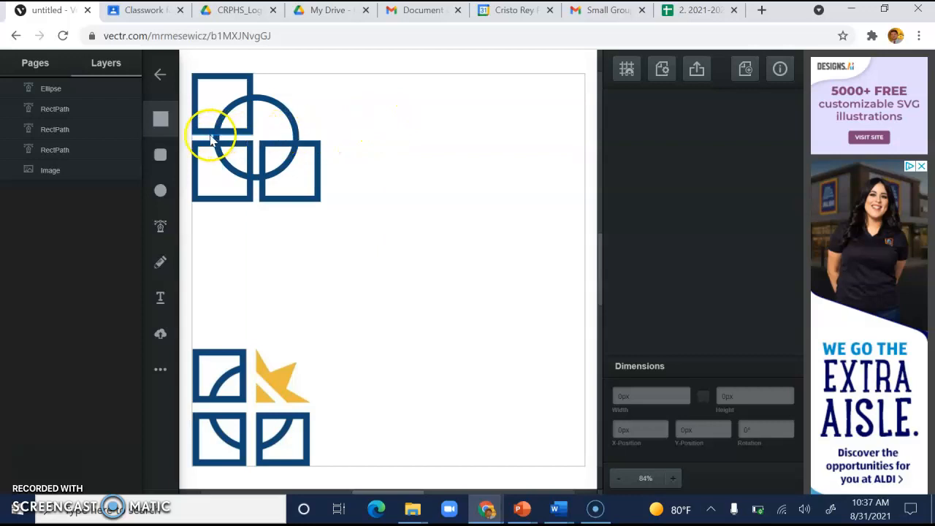
left_click_drag(211, 139, 229, 141)
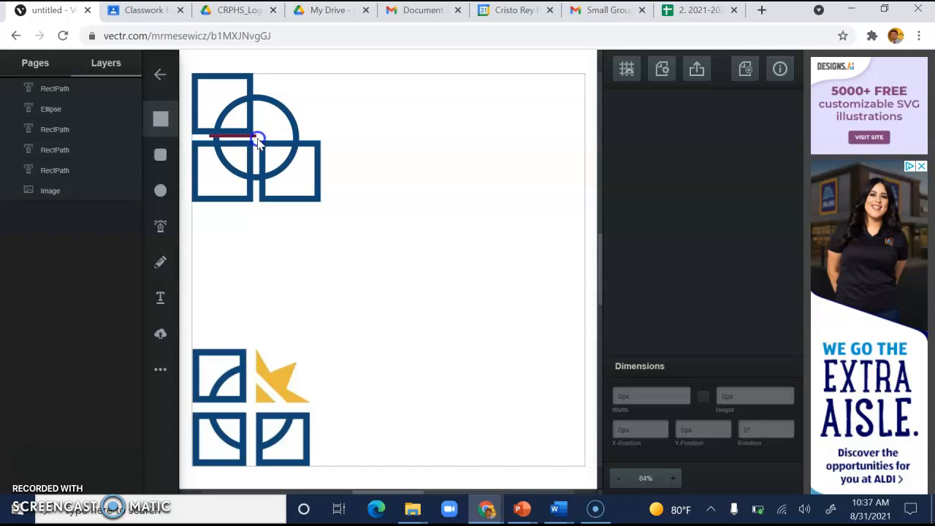
left_click_drag(308, 147, 346, 140)
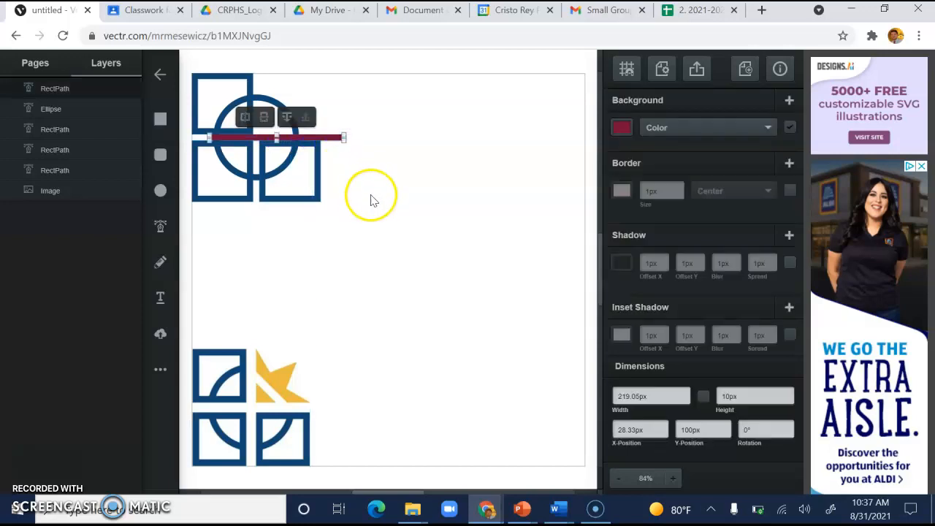
left_click(387, 157)
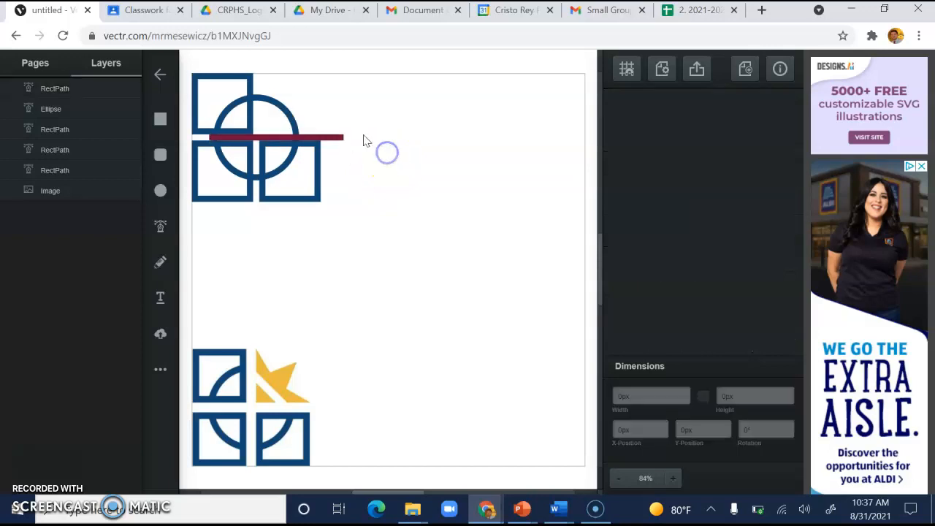
left_click(288, 139)
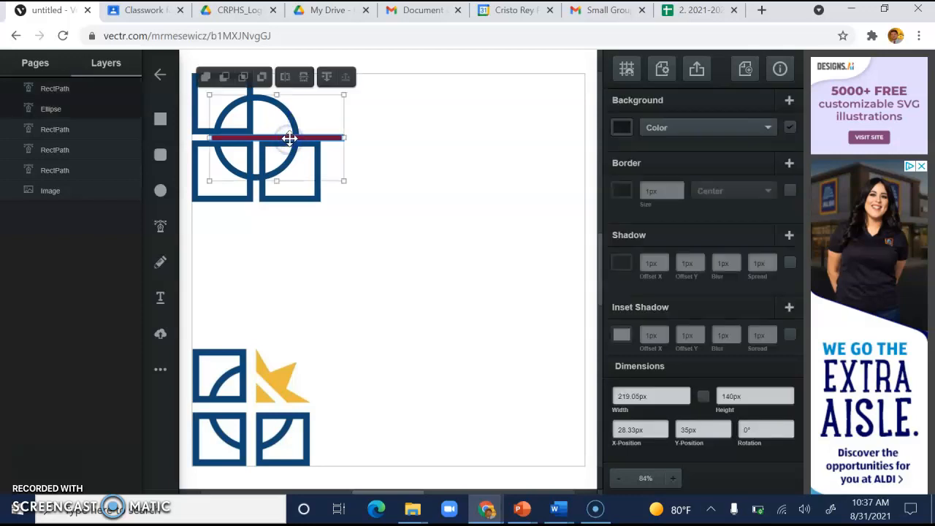
left_click(224, 77)
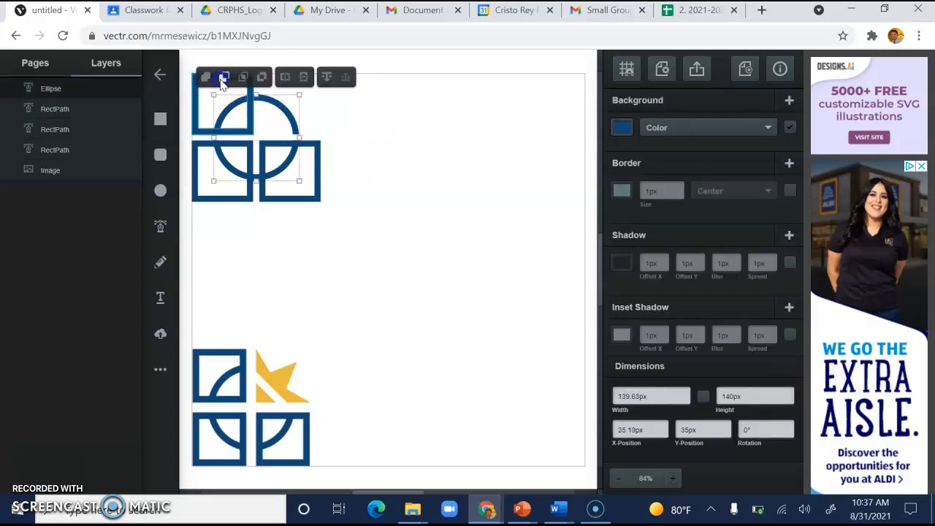
left_click(380, 164)
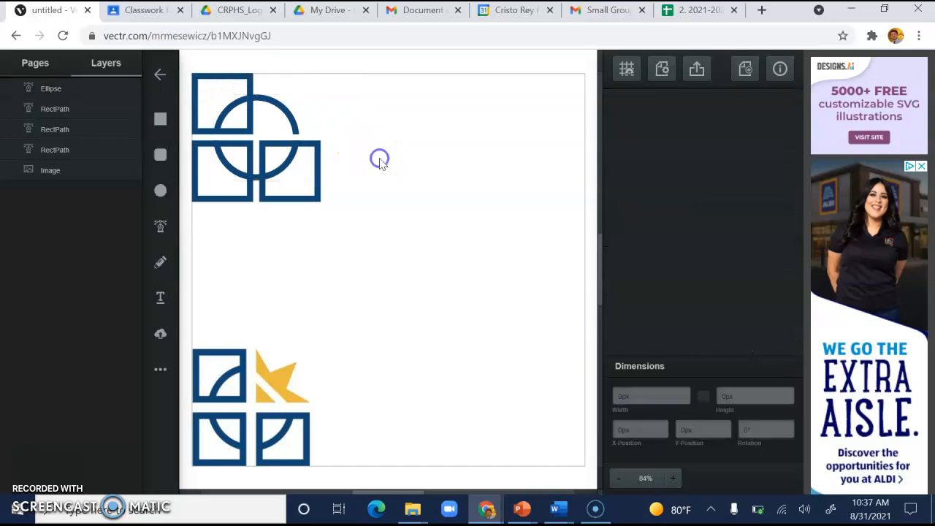
Step: Cut the ring along the vertical gap between the frames by drawing a narrow upright rectangle over it and subtracting it
left_click(162, 120)
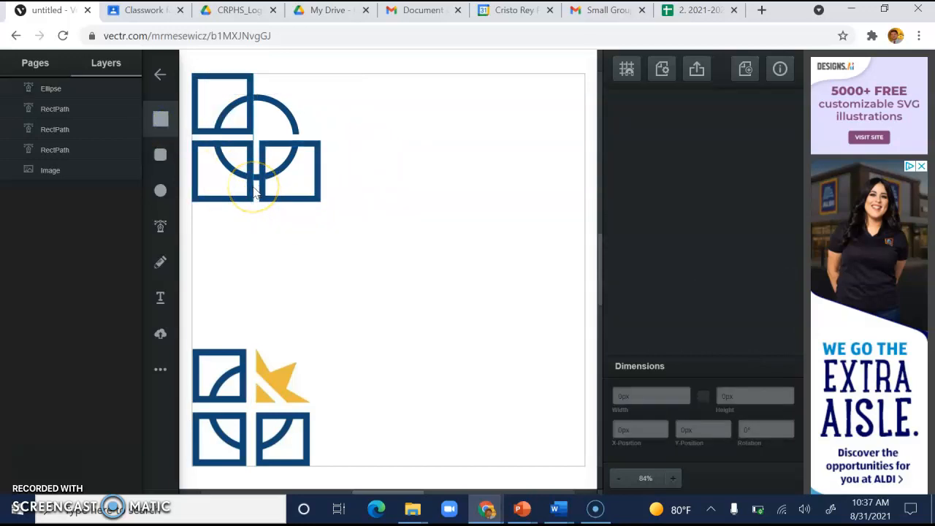
left_click_drag(256, 191, 265, 175)
mouse_move(260, 114)
left_mouse_down()
mouse_move(260, 85)
mouse_move(257, 100)
left_mouse_up()
left_click(210, 71)
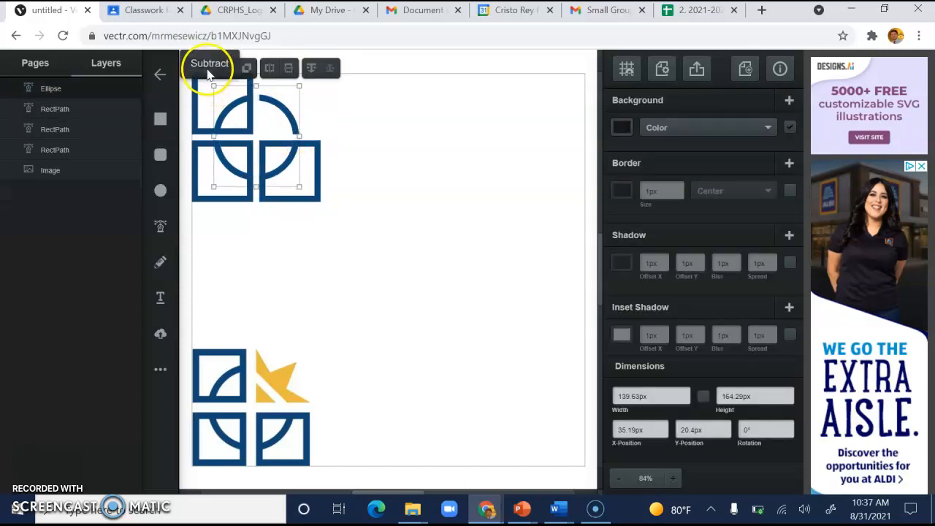
left_click(441, 214)
Step: Remove the upper-right arc of the ring by covering it with a rectangle about 73 px by 77 px and subtracting that
left_click(161, 118)
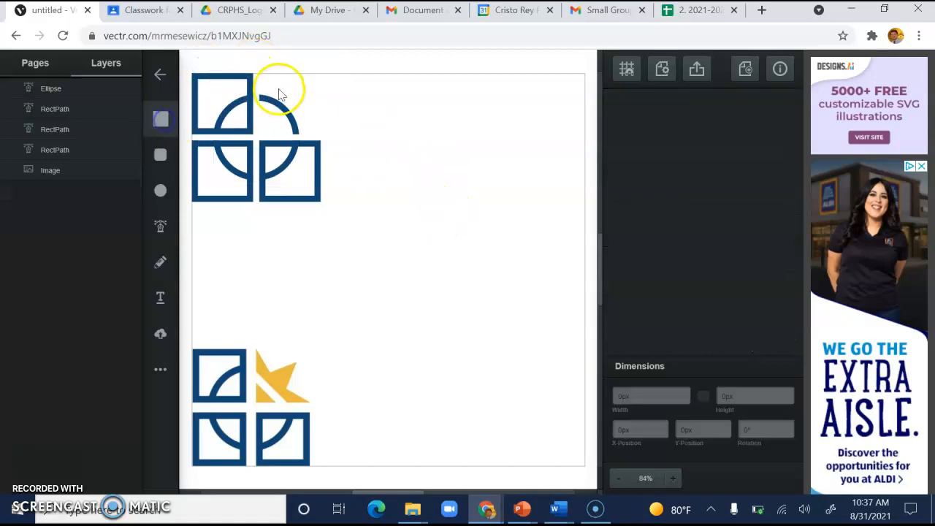
left_click_drag(256, 92, 301, 138)
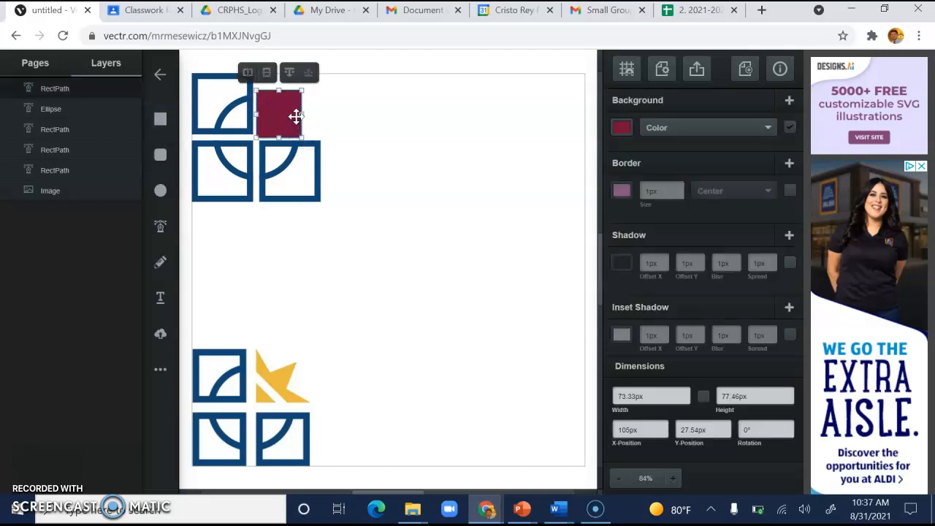
left_click(328, 109)
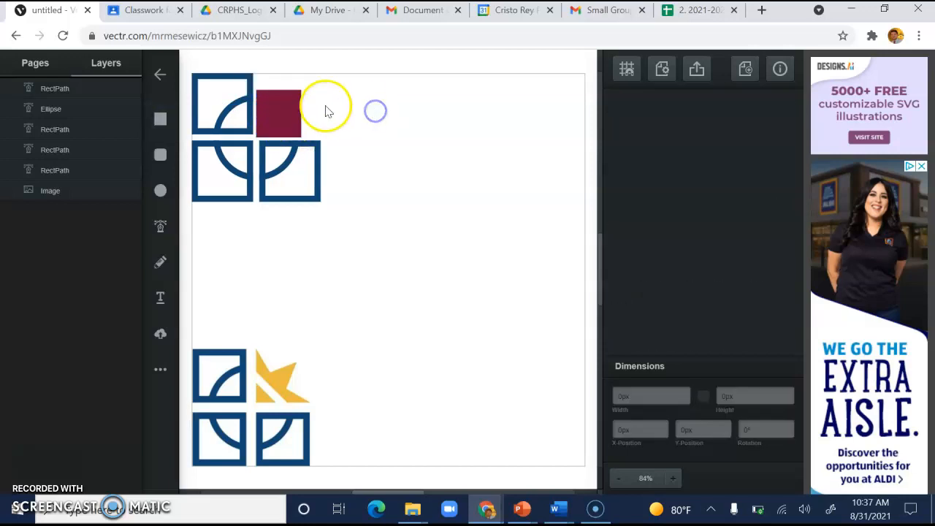
left_click(265, 121)
left_click(211, 74)
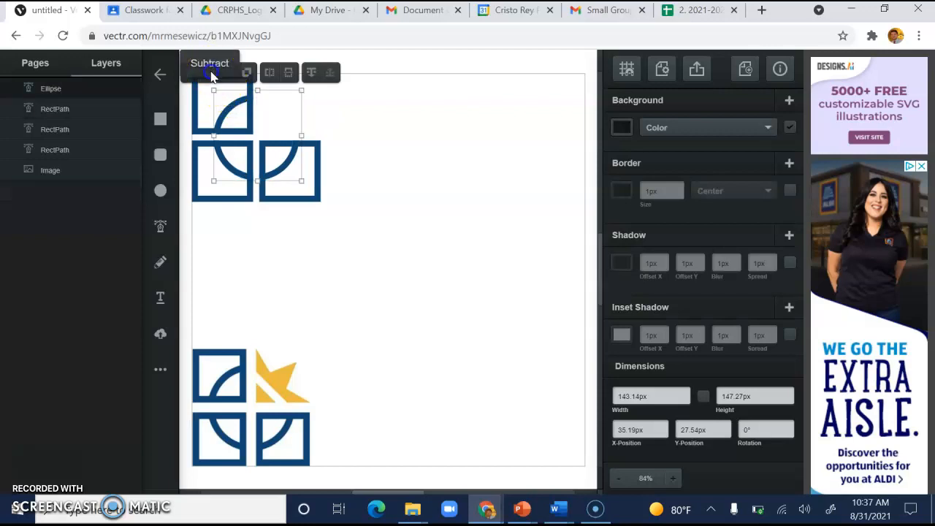
left_click(403, 166)
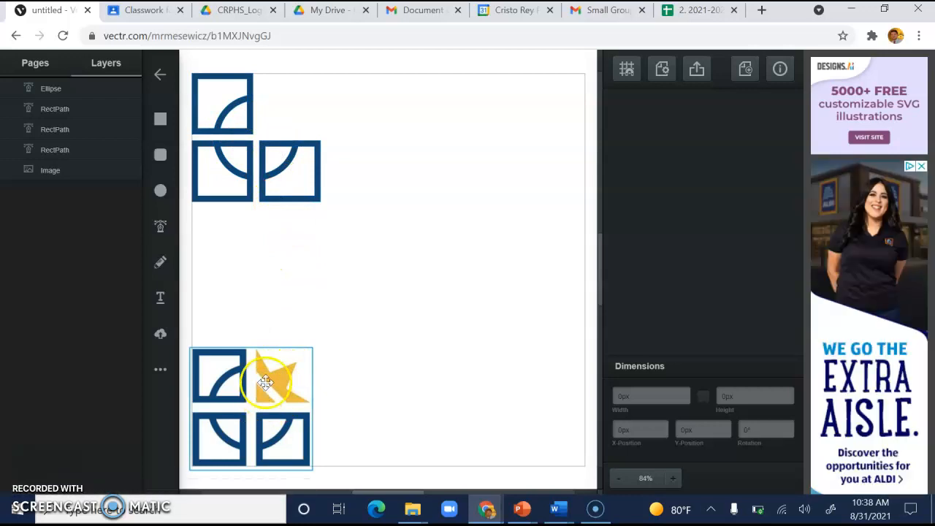
Step: Draw a right triangle about 40 px by 42 px in the inner corner of the empty upper-right quadrant
left_click(162, 371)
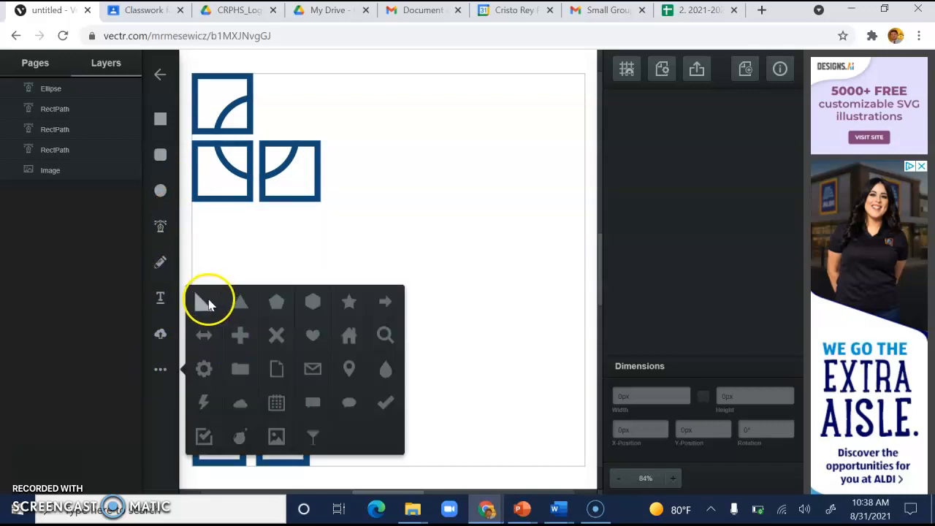
left_click(207, 304)
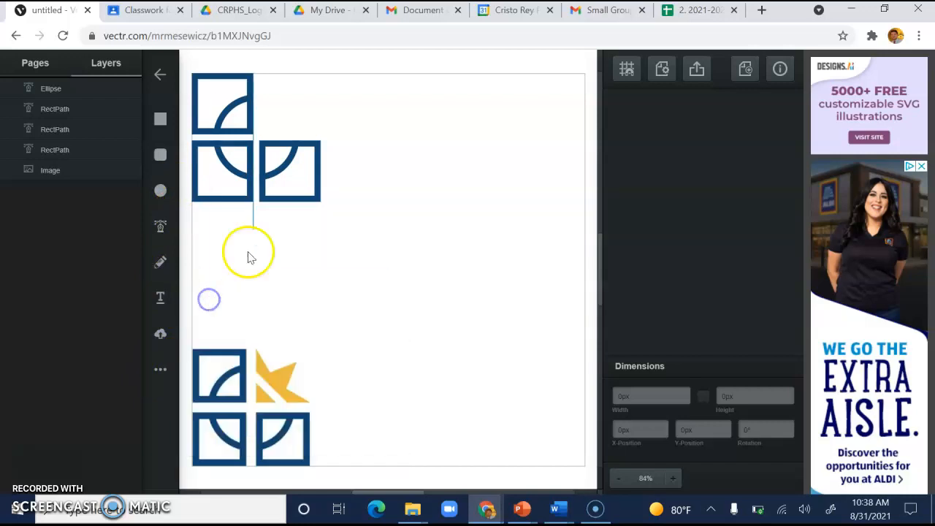
left_click(263, 114)
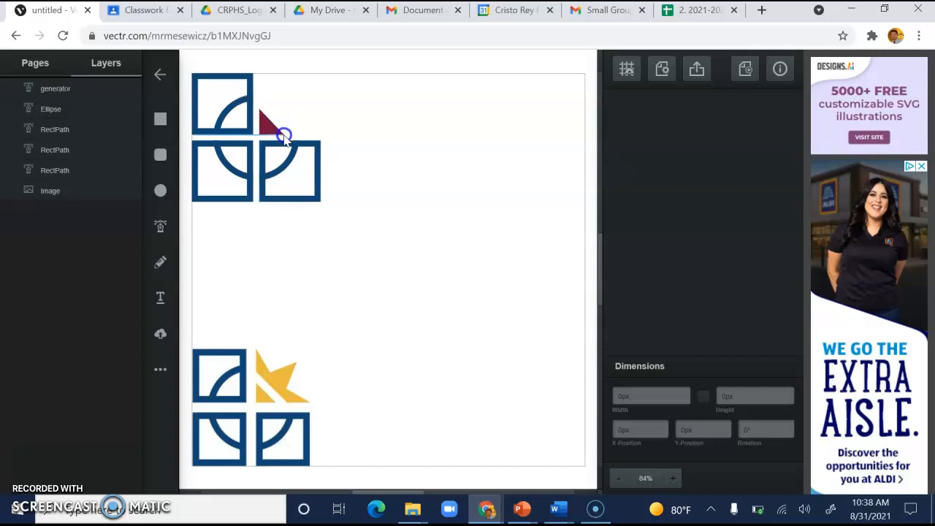
left_click(283, 137)
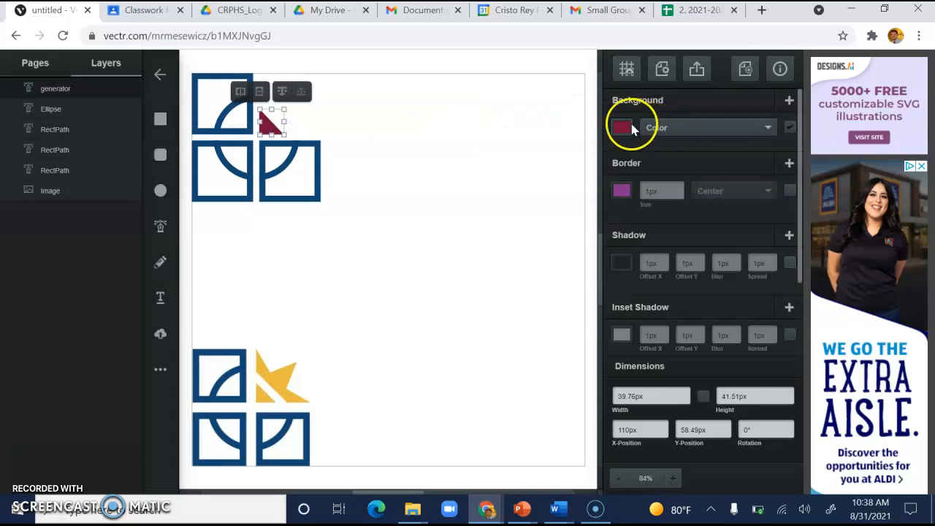
Step: Fill the triangle with the yellow sampled from the reference image's star, and deselect it
left_click(622, 127)
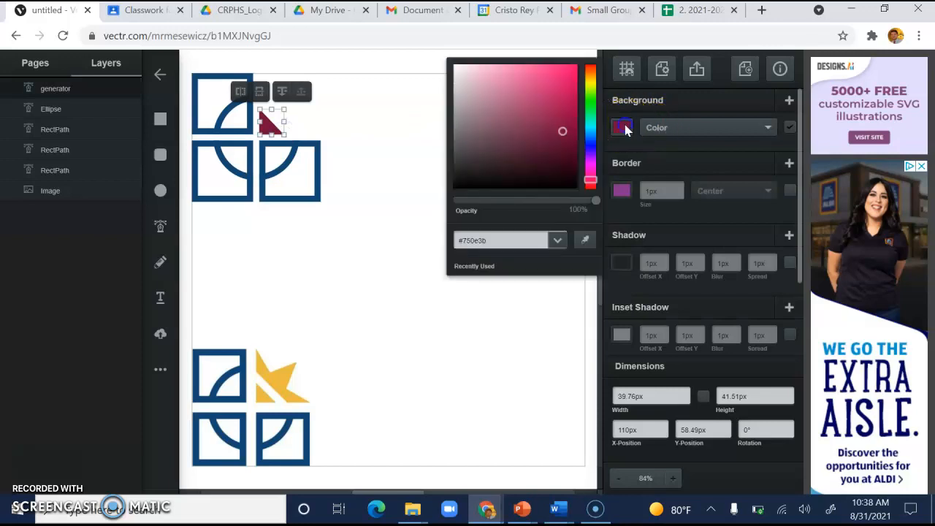
left_click(585, 240)
left_click(279, 384)
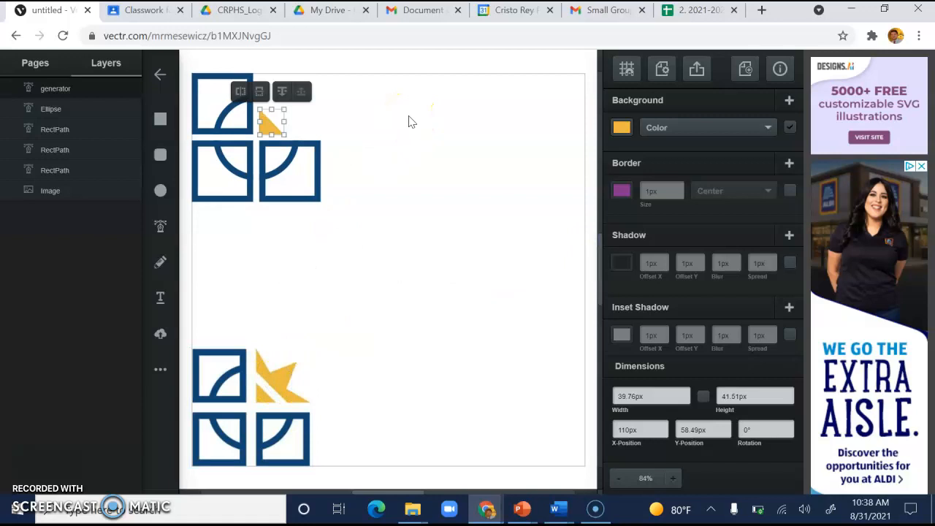
left_click(330, 313)
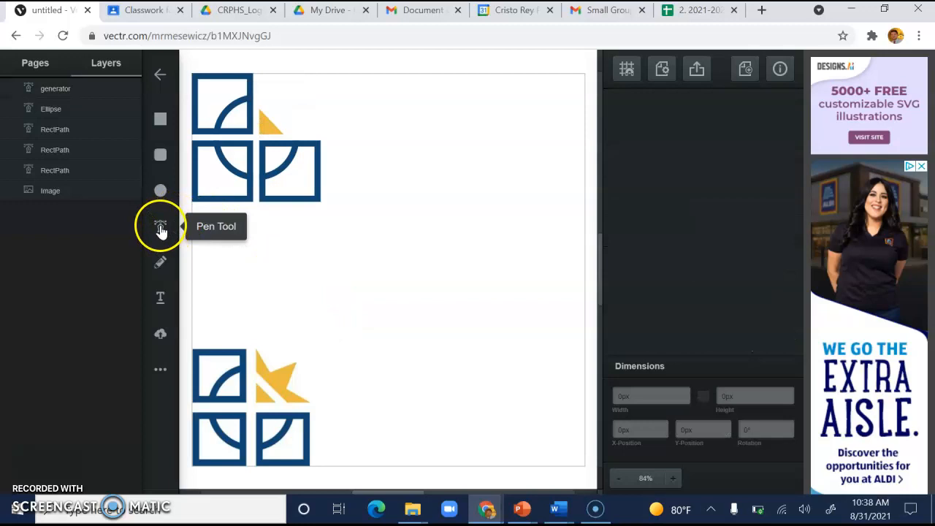
Step: Enlarge the reference image to 400 px by 400 px and place it on the canvas below the redrawn frames
left_click(234, 375)
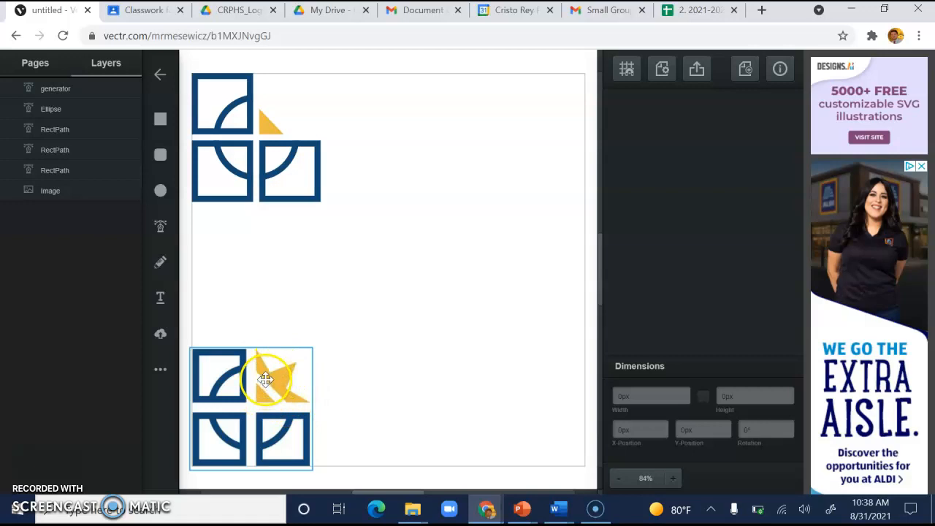
left_click_drag(266, 379, 348, 280)
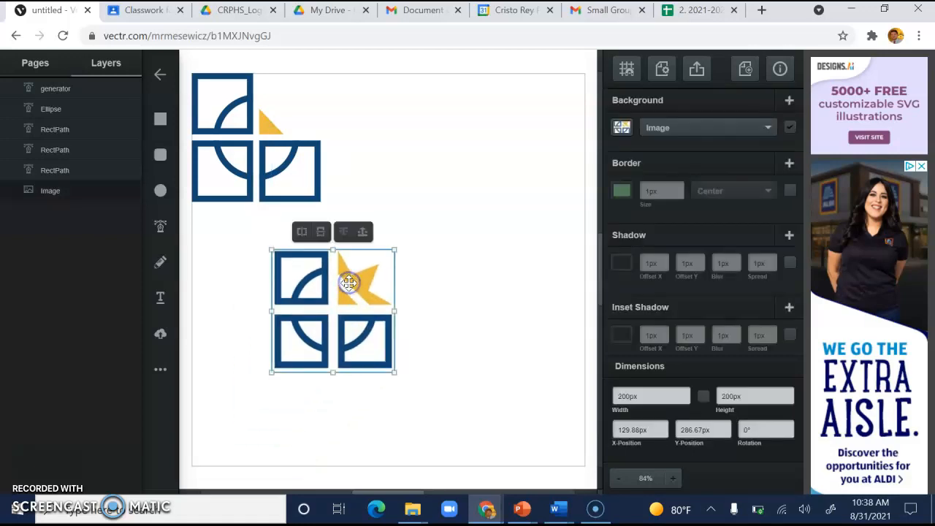
double_click(656, 395)
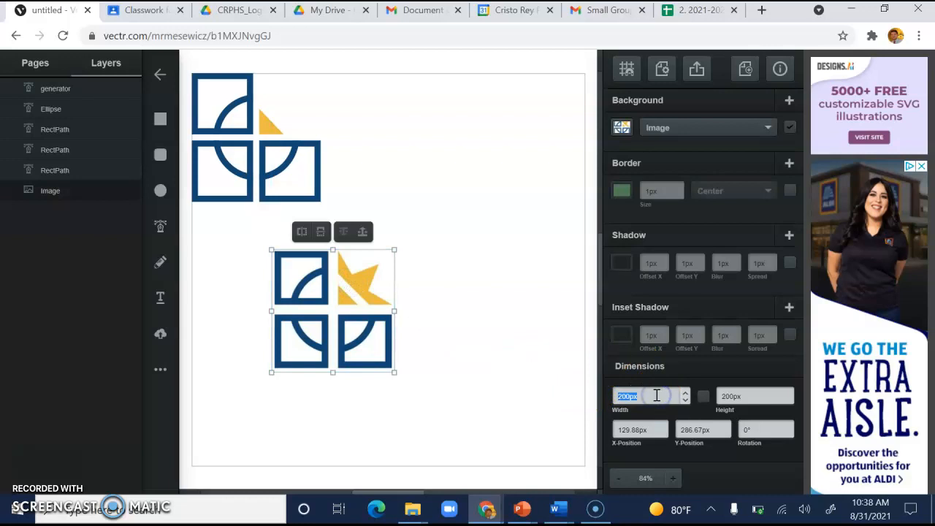
type("400")
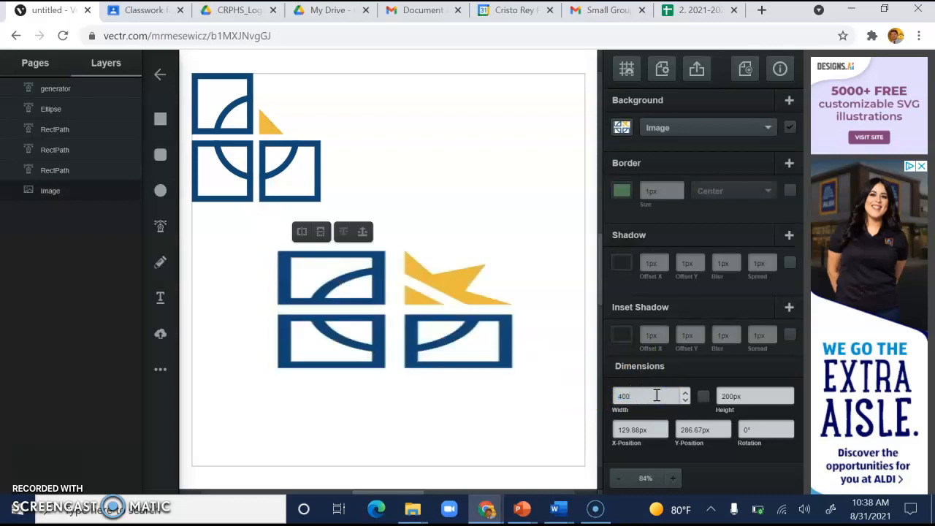
double_click(731, 395)
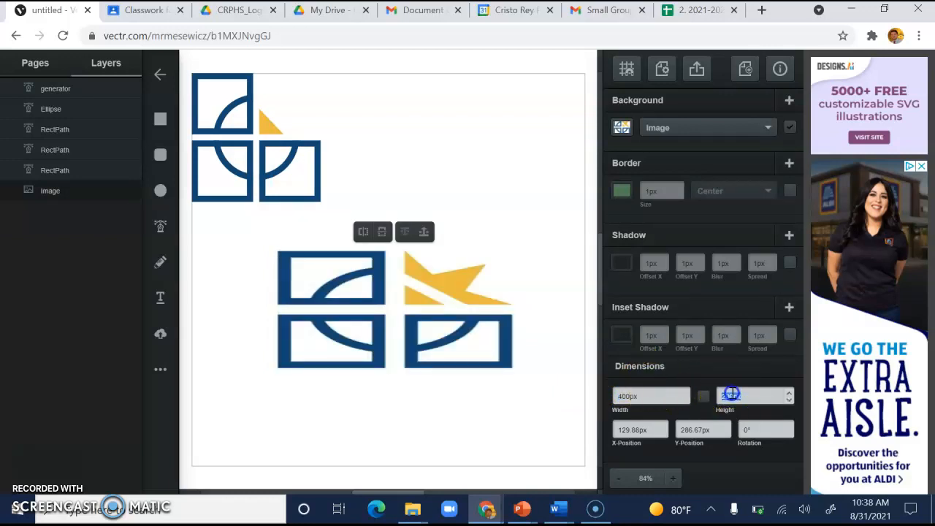
type("400")
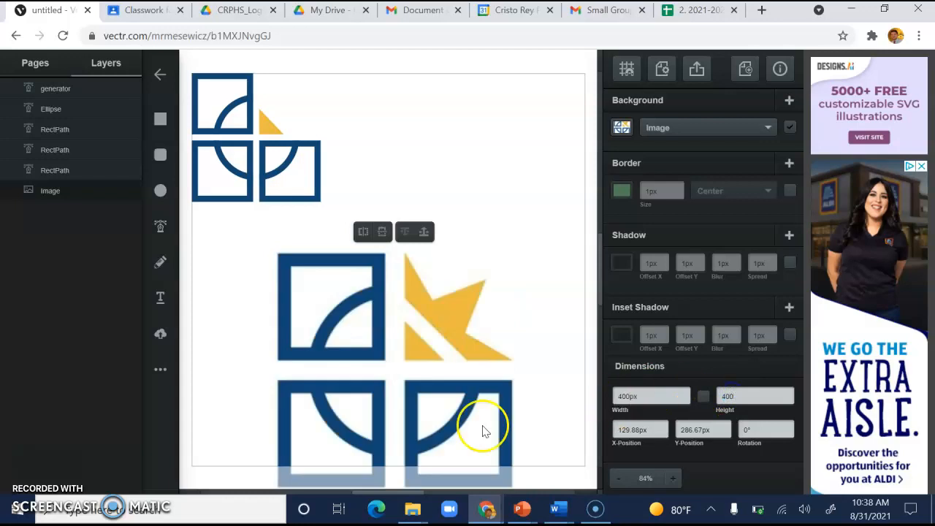
left_click_drag(428, 355, 376, 315)
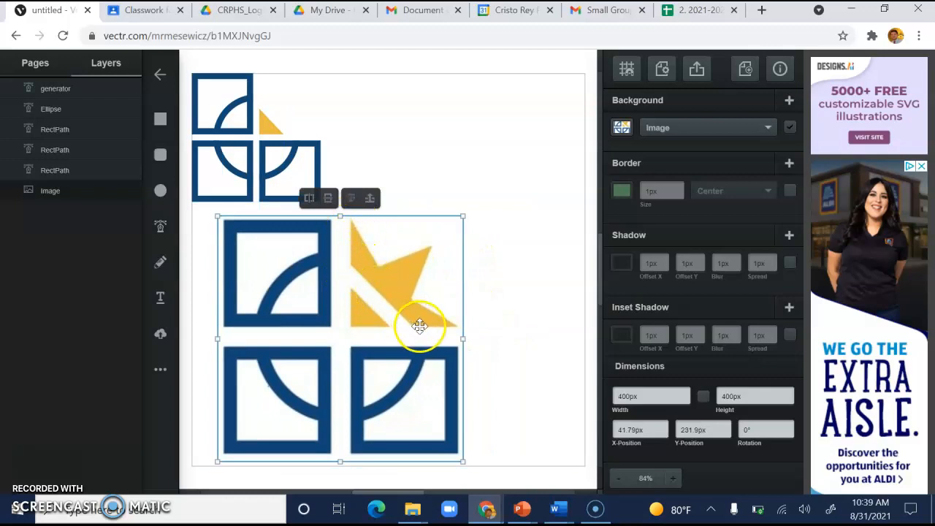
Step: Trace the reference image's yellow star piece with the Pen tool as a closed path and move the outline to the canvas's empty upper-right area
left_click(162, 227)
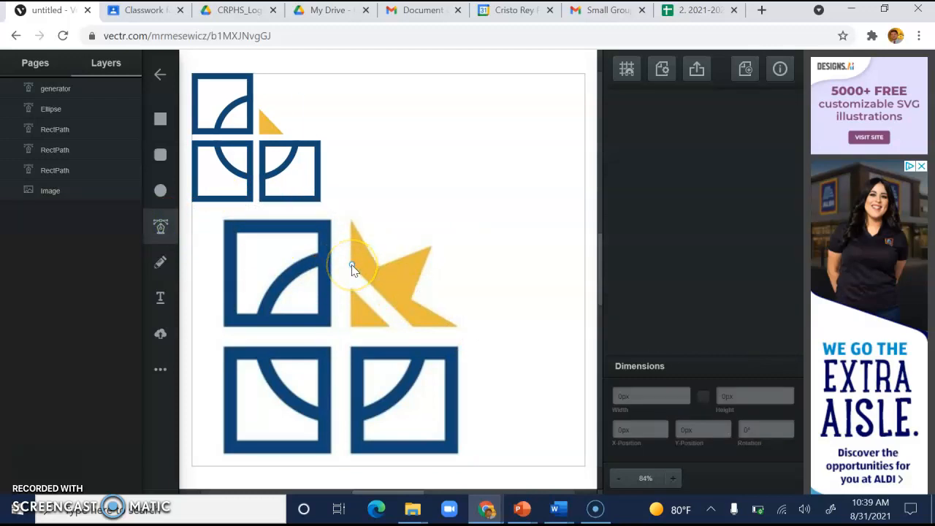
left_click_drag(351, 265, 414, 332)
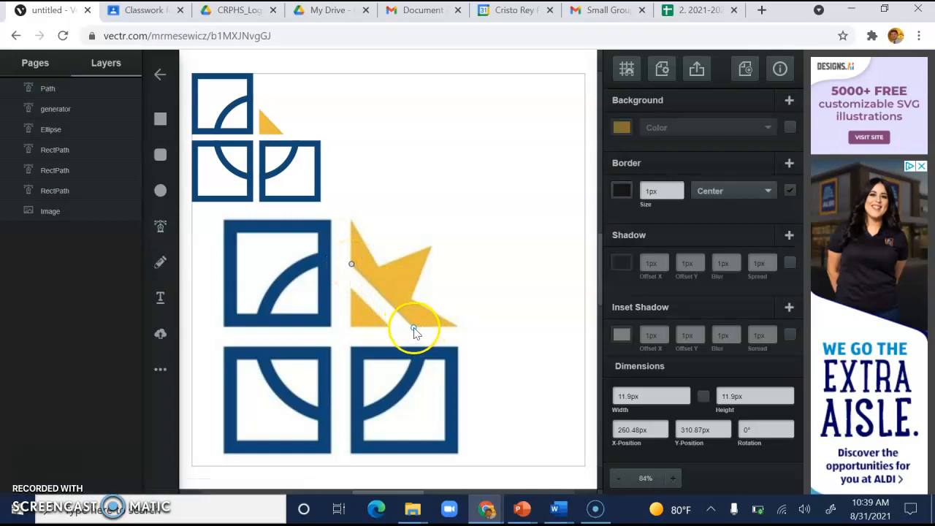
left_click(413, 327)
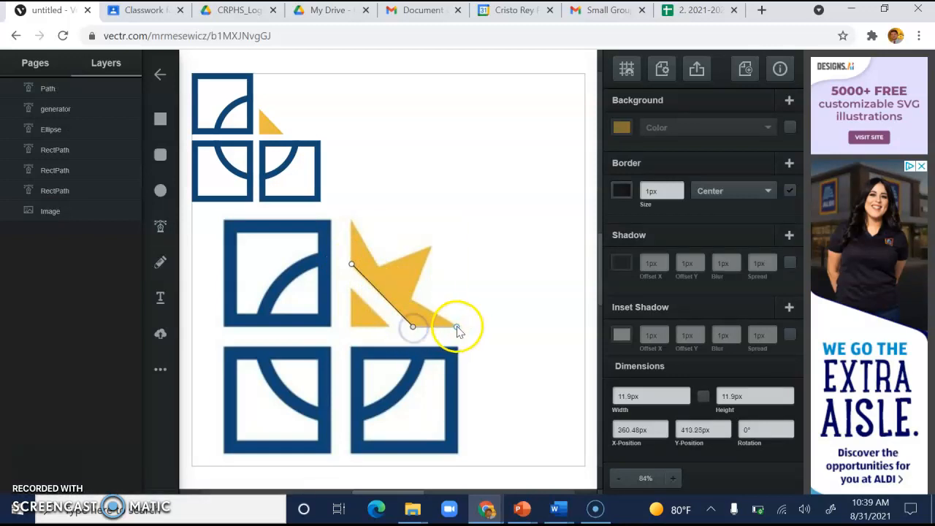
left_click(459, 328)
left_click(412, 298)
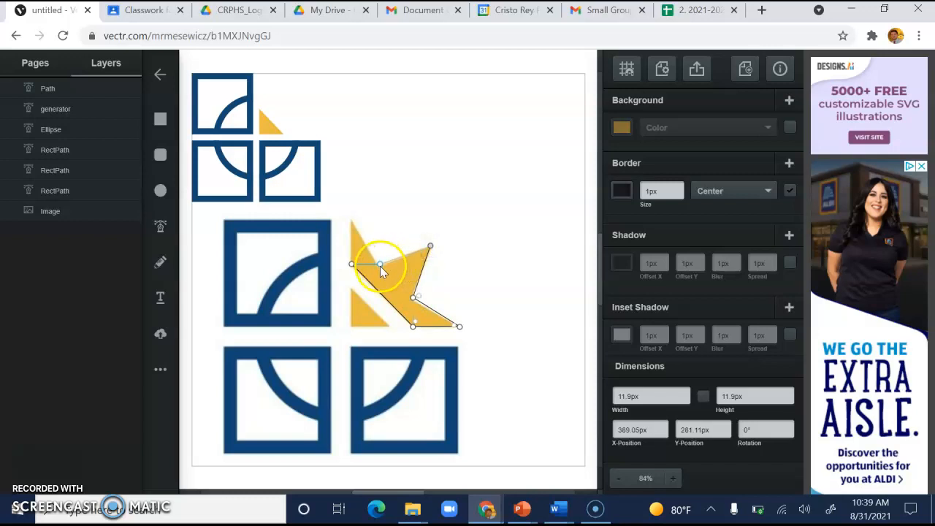
left_click(379, 266)
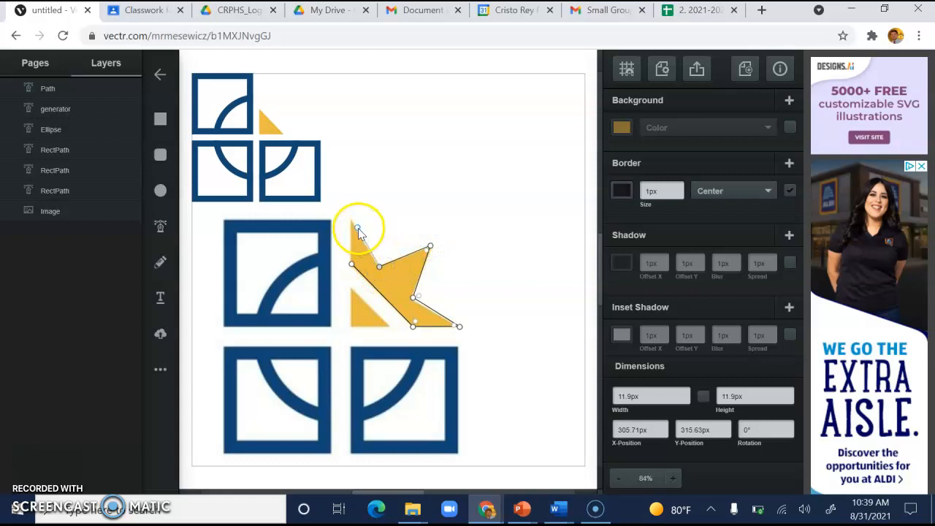
left_click(351, 220)
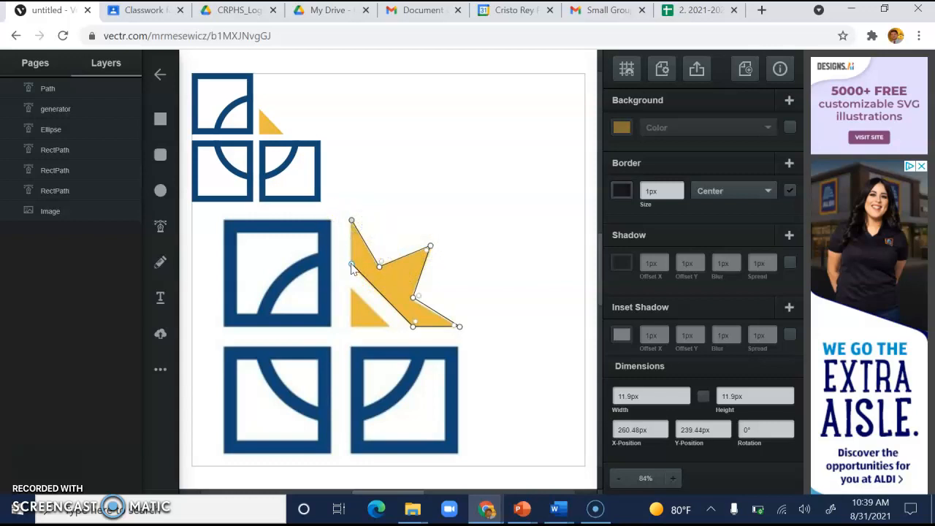
left_click(351, 264)
left_click_drag(357, 265, 464, 170)
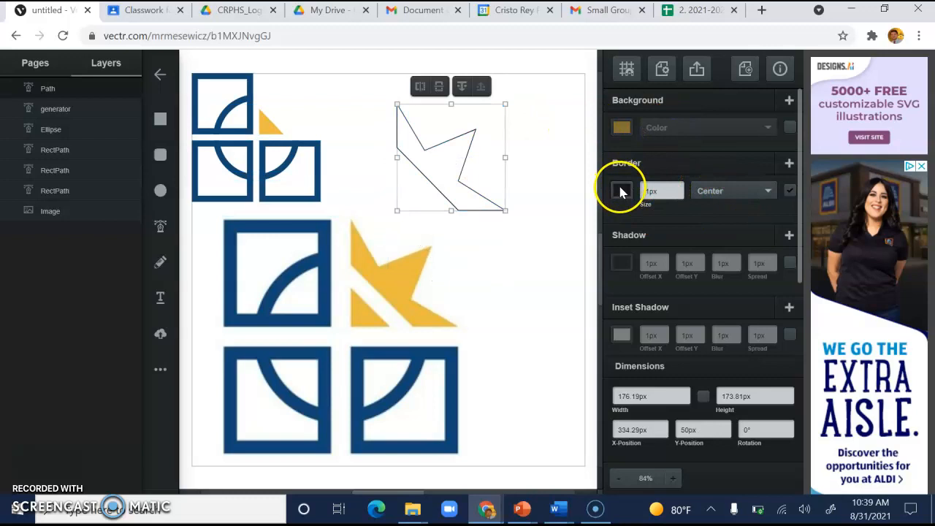
Step: Fill the traced star with the yellow sampled from the small redrawn triangle and turn off the star's border
left_click(621, 130)
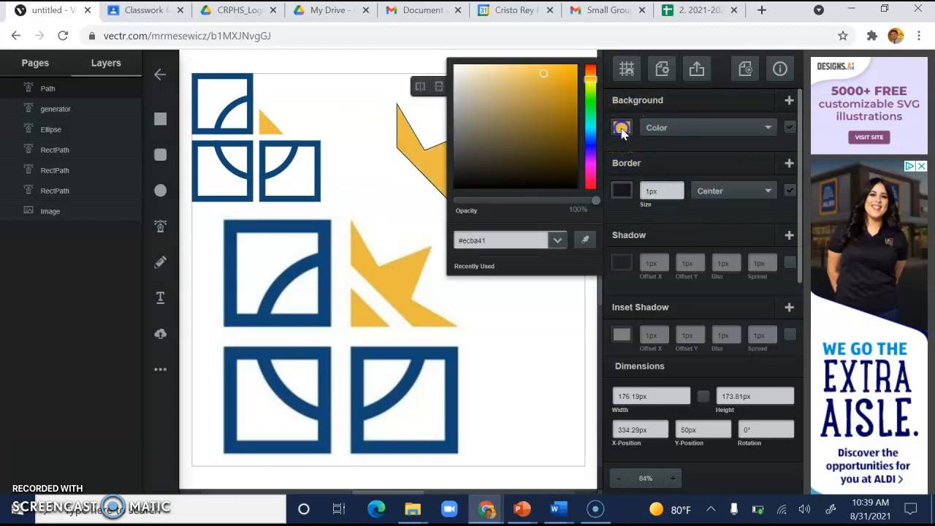
left_click(585, 239)
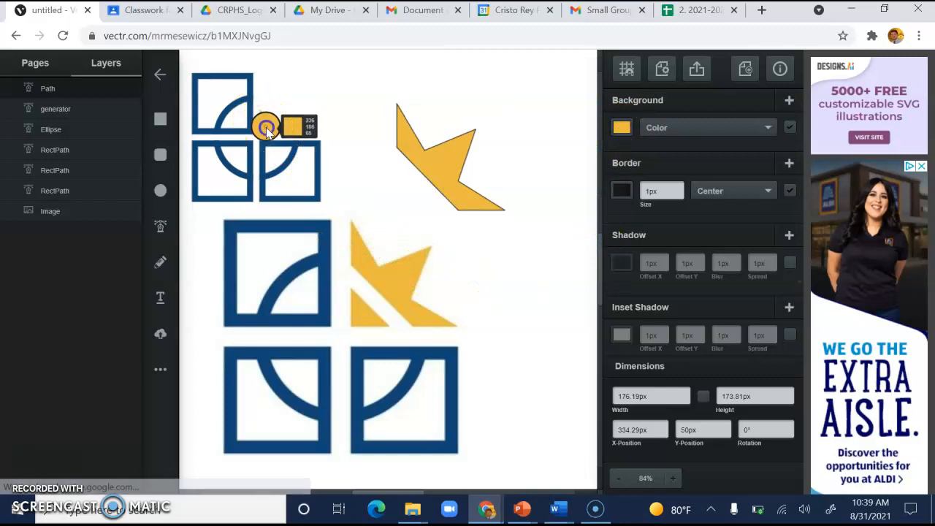
left_click(267, 126)
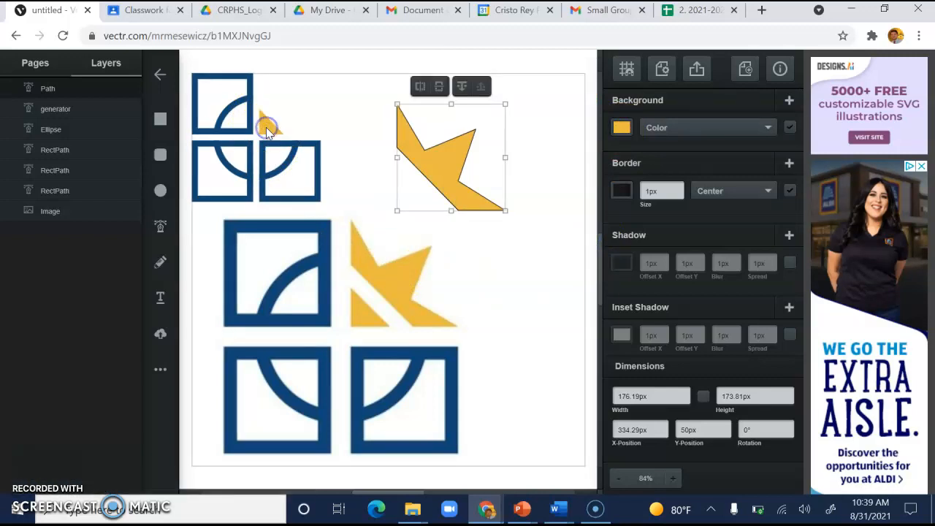
left_click(790, 191)
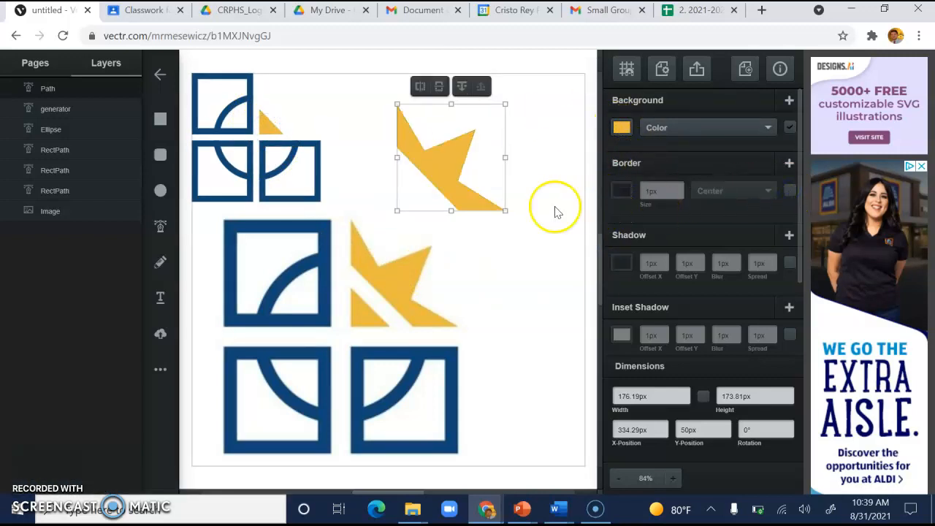
Step: Scale the star piece down to about 97 px by 97 px and fit it in the small logo's upper-right quadrant beside the triangle
left_click_drag(467, 184, 337, 151)
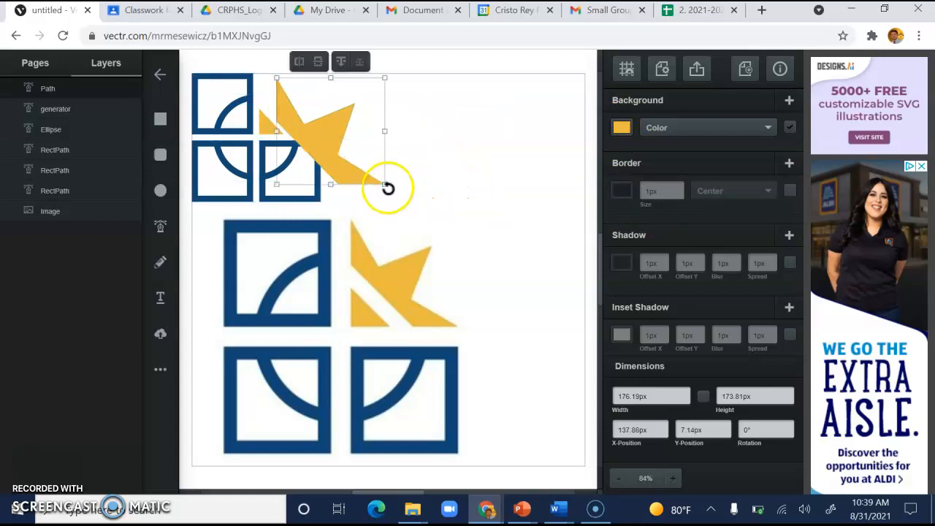
left_click(320, 63)
left_click(320, 63)
left_click(298, 63)
left_click(299, 62)
left_click_drag(278, 77, 311, 117)
left_click_drag(340, 158, 292, 115)
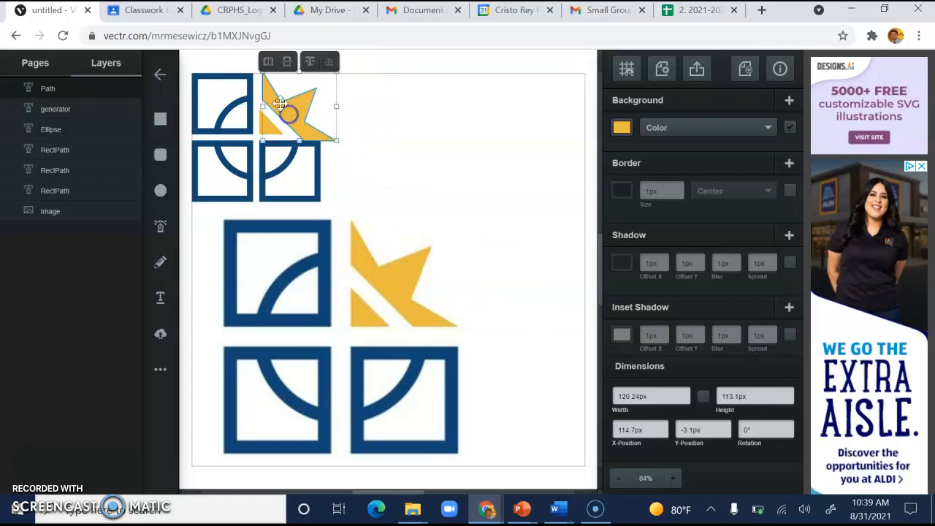
mouse_move(336, 140)
left_mouse_down()
mouse_move(293, 112)
mouse_move(321, 136)
left_mouse_up()
left_click(309, 119)
left_click(305, 122)
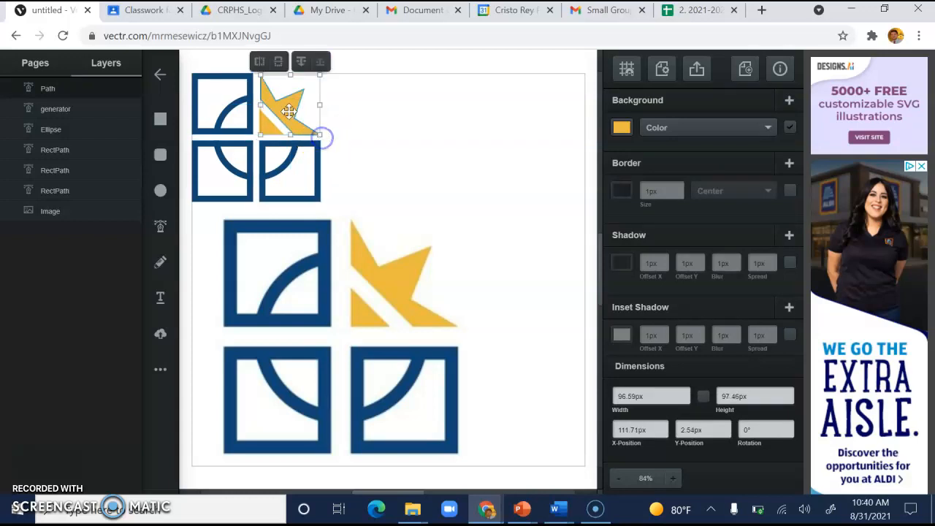
left_click(373, 111)
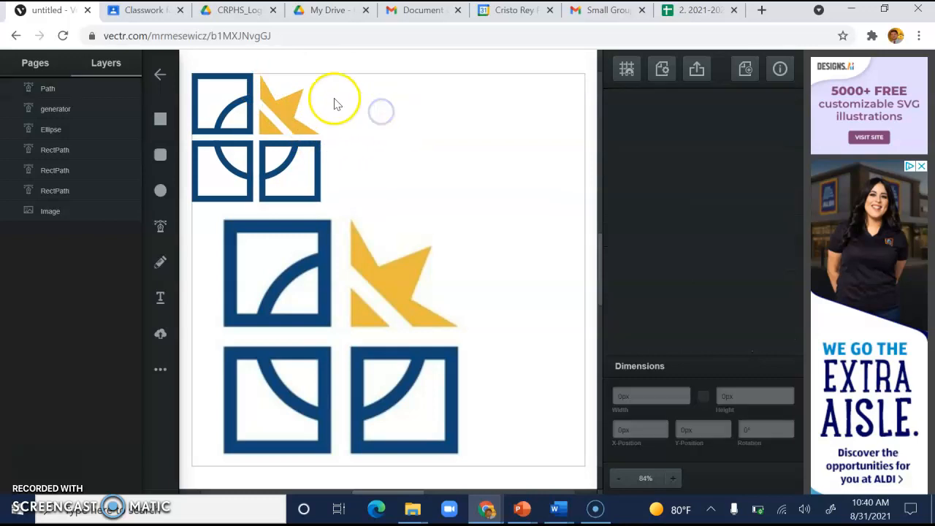
Step: Delete the large reference image from the canvas
left_click(375, 319)
key("Delete")
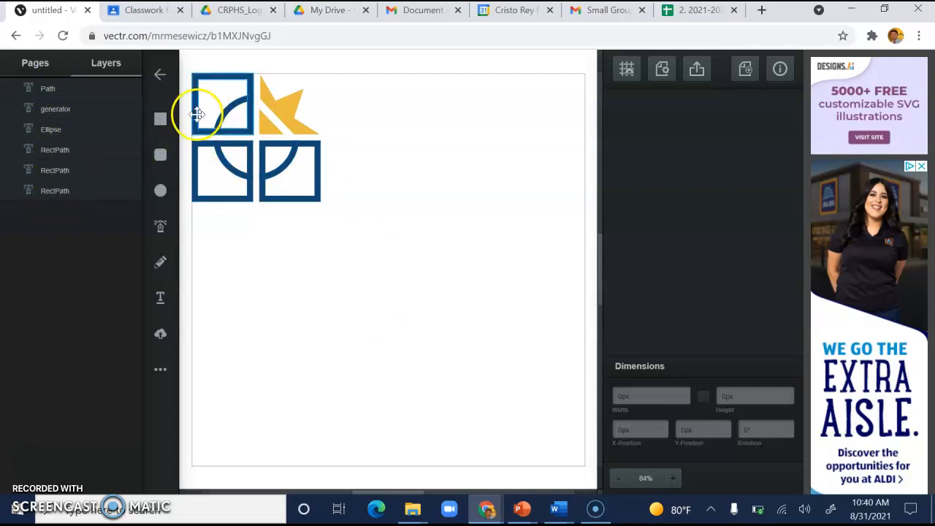
Step: Group all the redrawn logo pieces and move the group toward the middle of the canvas
left_click_drag(338, 214, 177, 68)
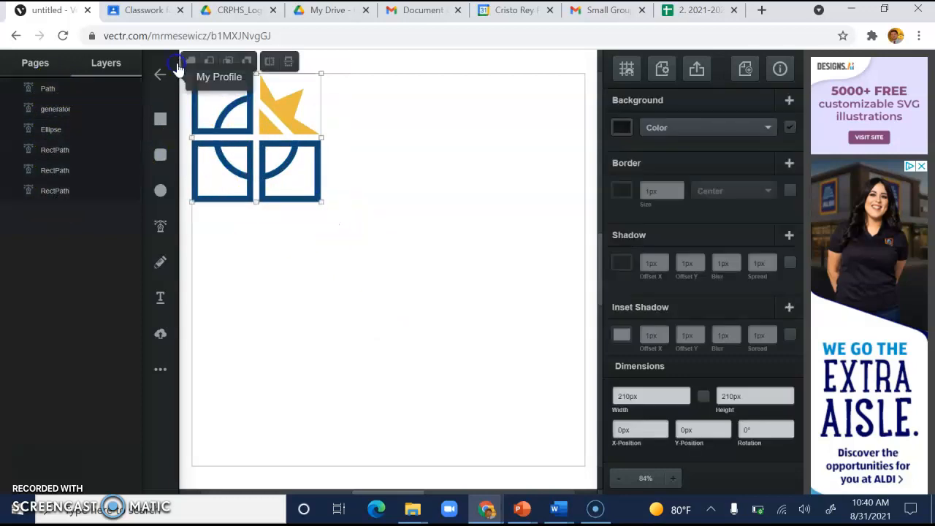
right_click(270, 129)
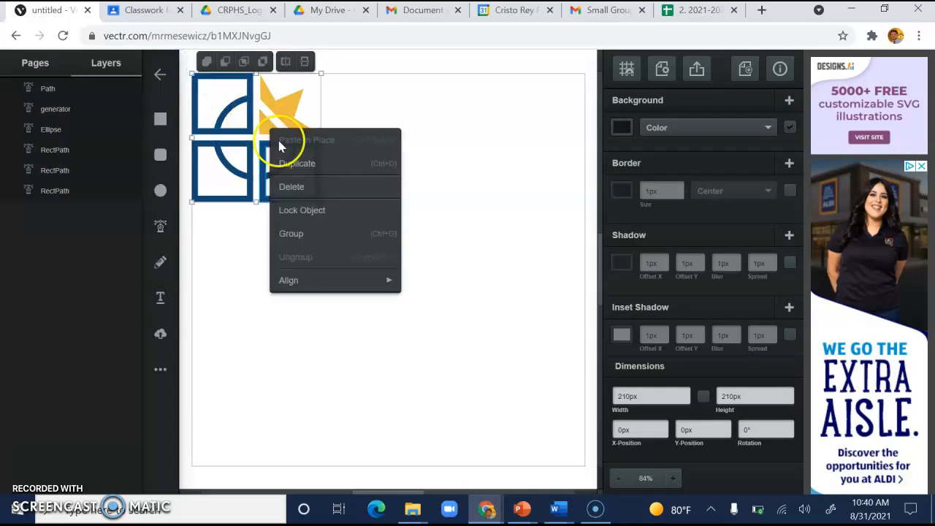
left_click(306, 231)
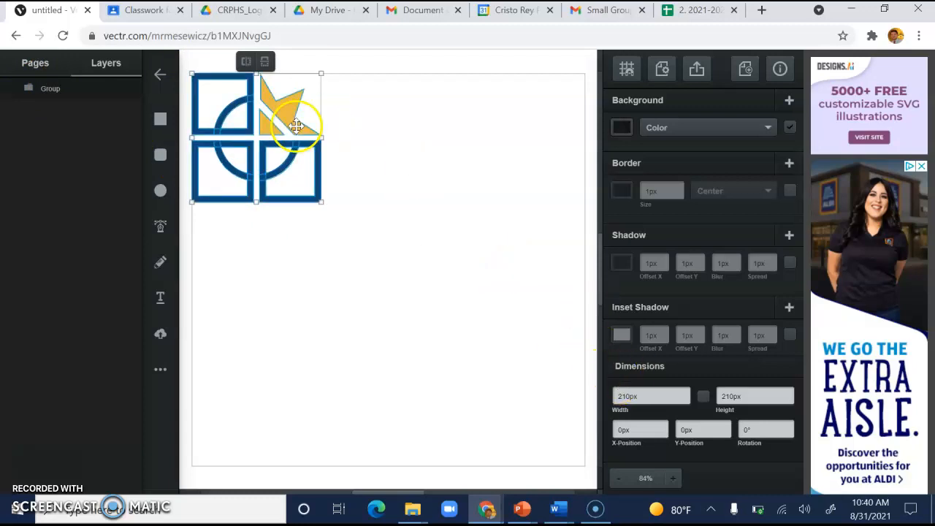
left_click_drag(293, 122, 401, 222)
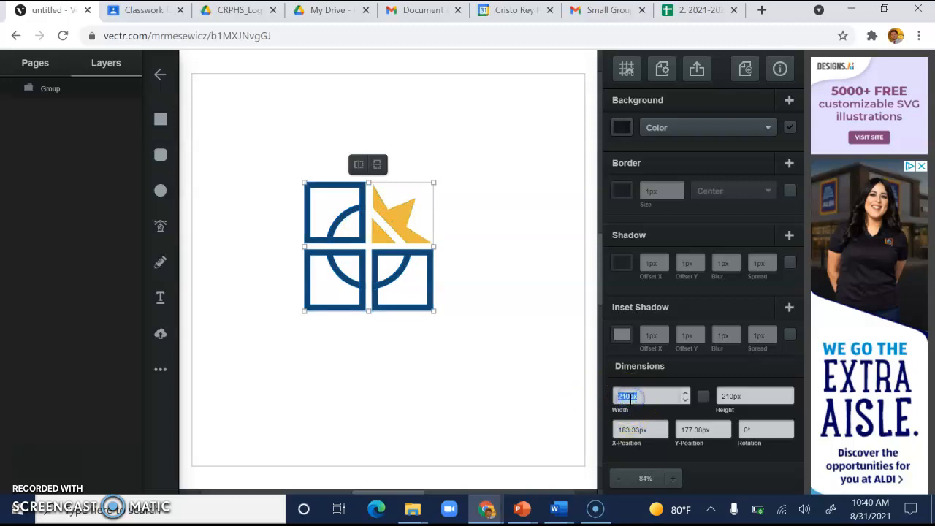
Step: Try setting only the logo group's width to 400 px, and undo the change
type("400")
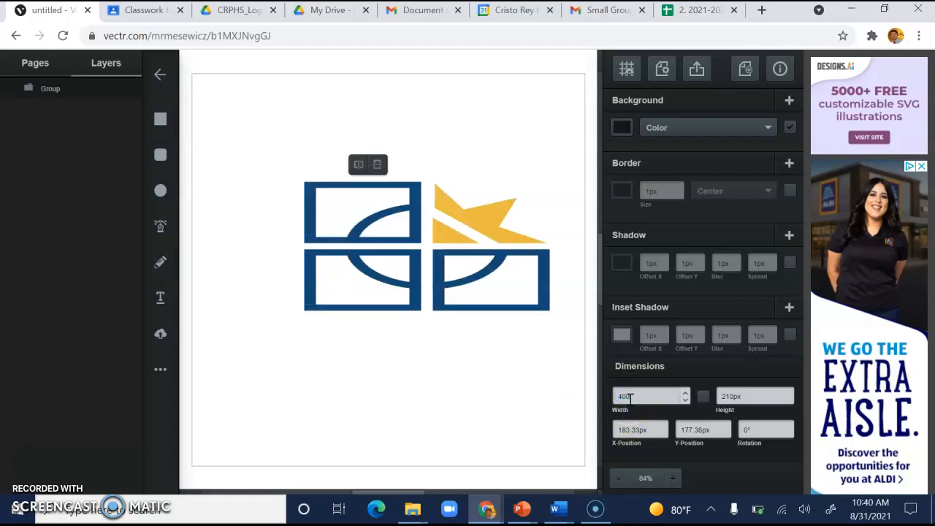
left_click(298, 126)
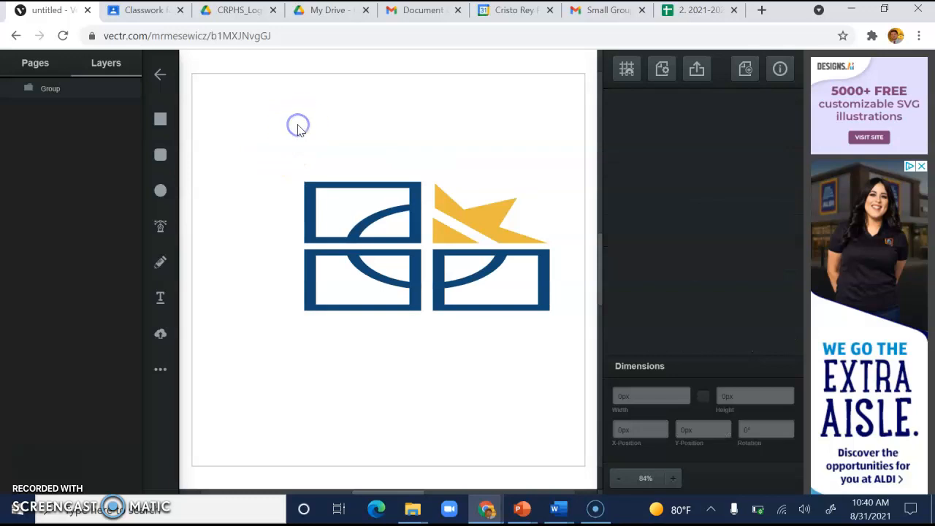
key("ctrl+z")
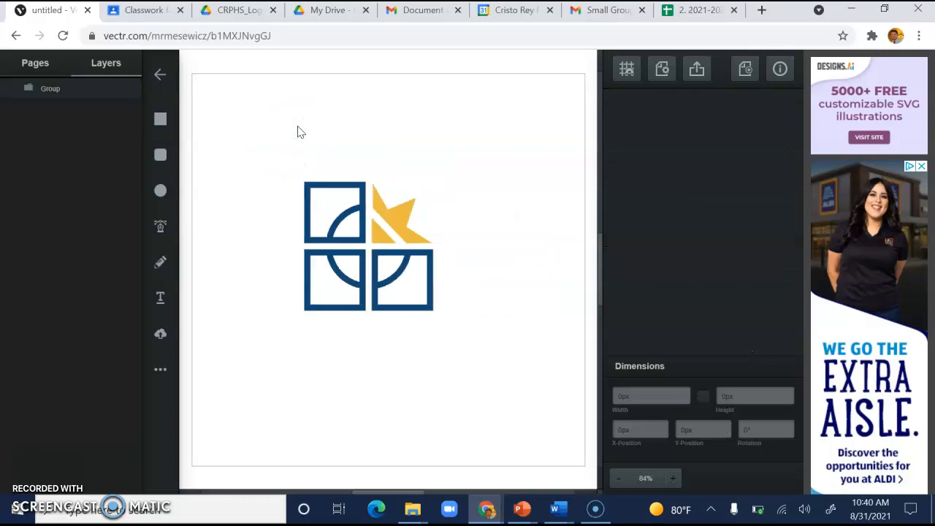
left_click(537, 360)
left_click(416, 262)
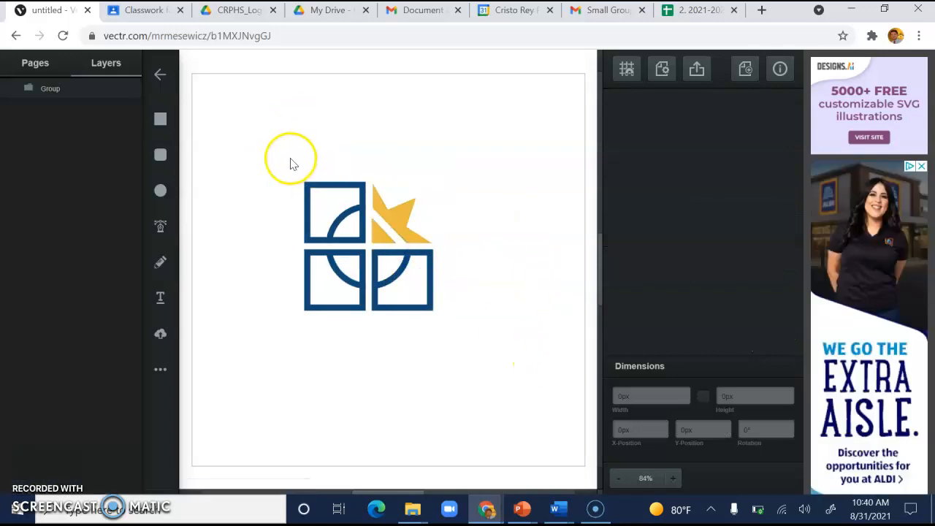
Step: Lock the logo group's proportions and set its width to 600 px
left_click(340, 188)
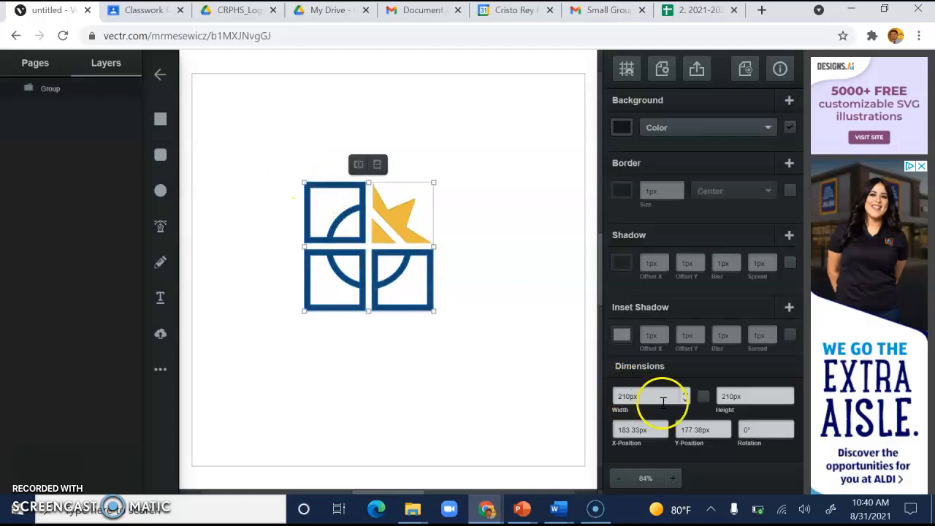
left_click(702, 396)
double_click(667, 397)
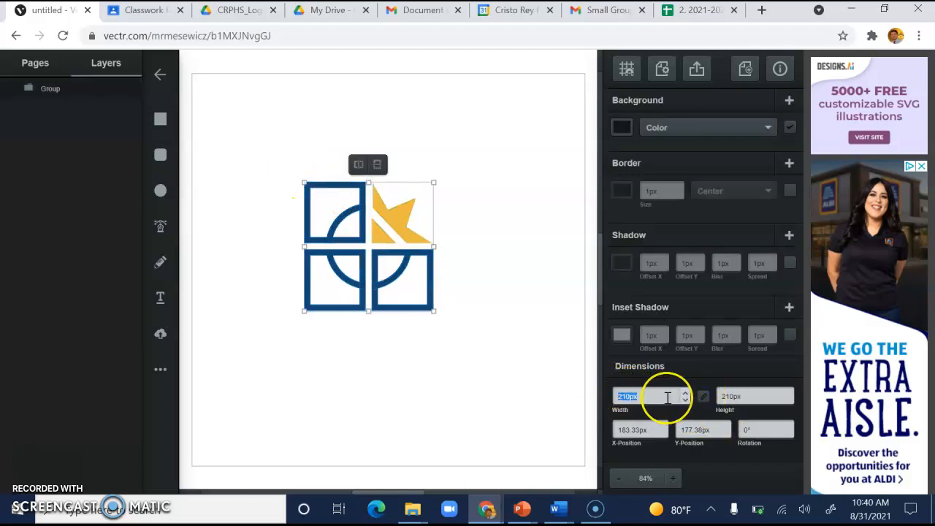
type("400")
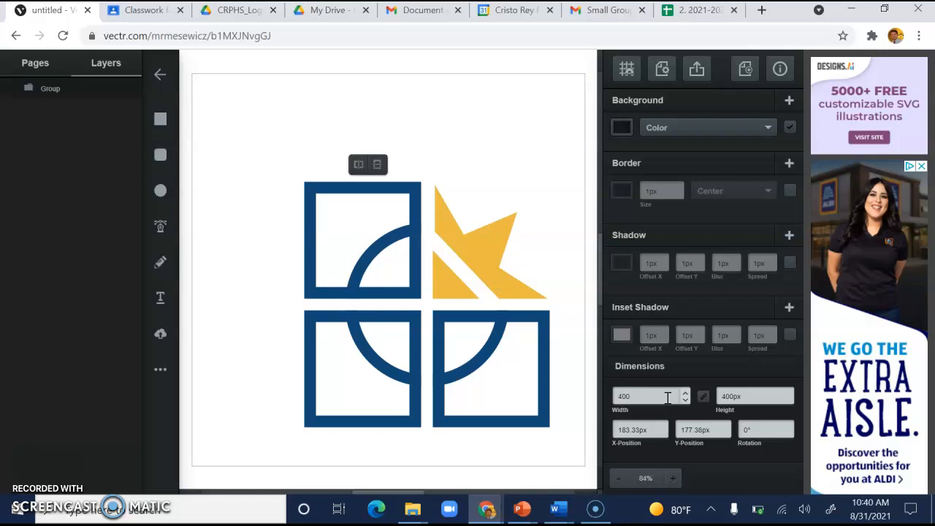
key("BackSpace")
key("BackSpace")
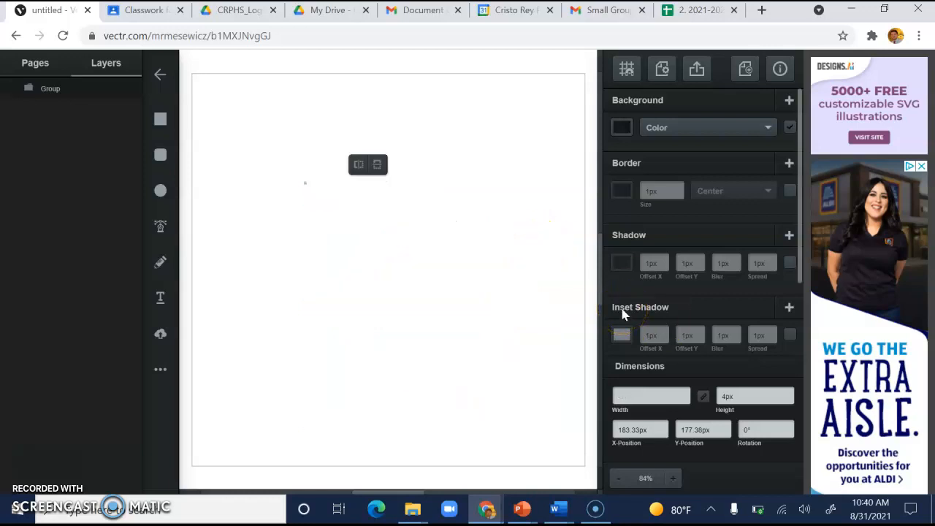
type("600")
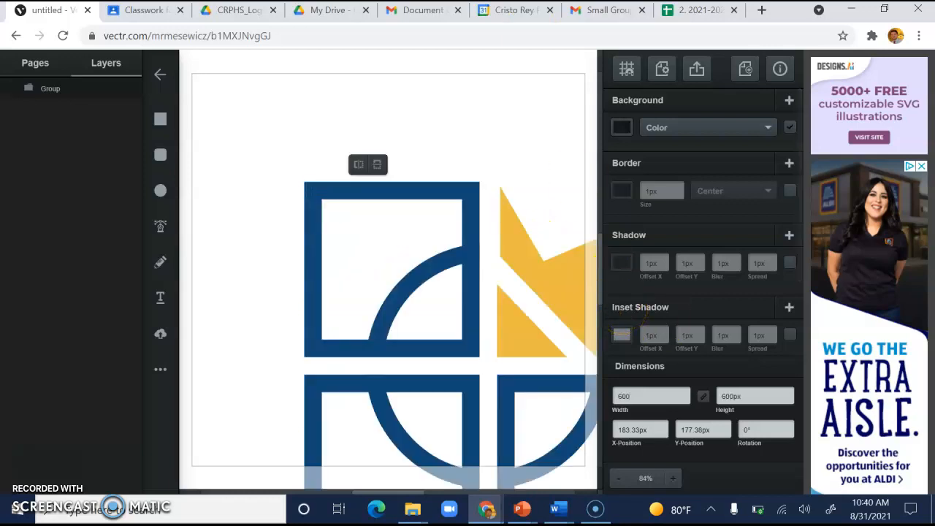
left_click(490, 136)
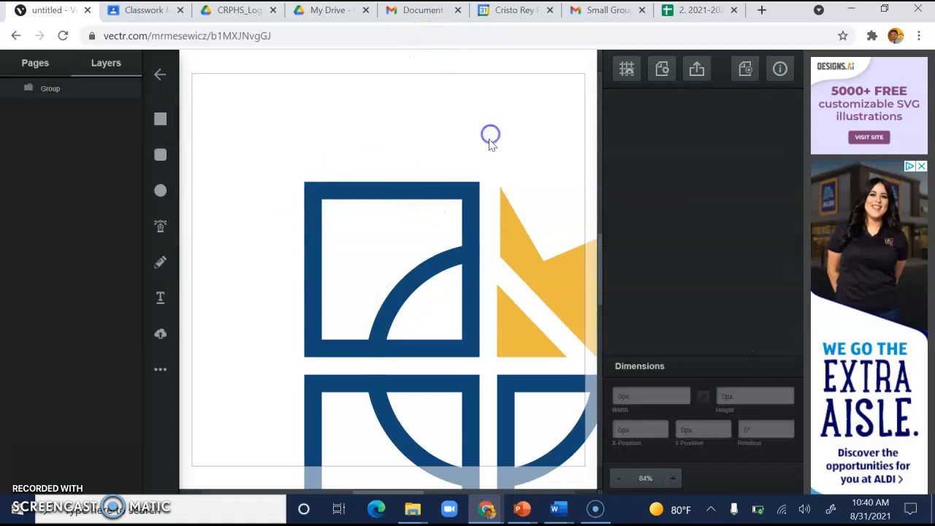
Step: Move the enlarged logo so that it fits centred within the page, and deselect it
left_click_drag(436, 188, 337, 95)
left_click(449, 60)
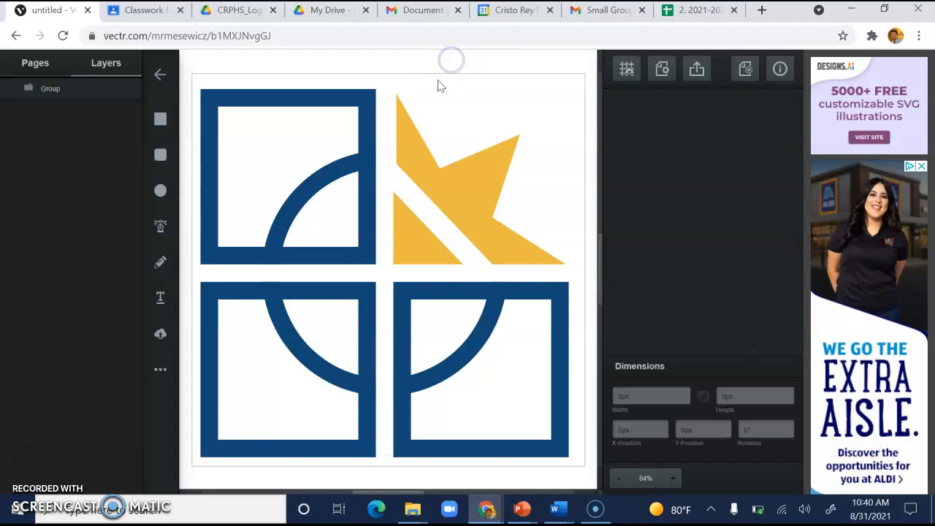
left_click(684, 172)
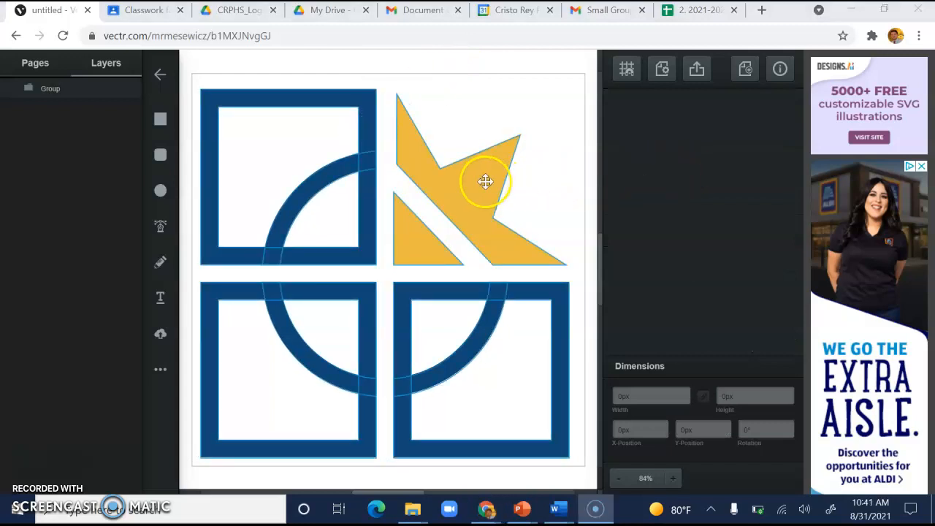
Step: Open the page's export preview in svg format, examine the whole logo on the transparent background, and close the preview
left_click(698, 71)
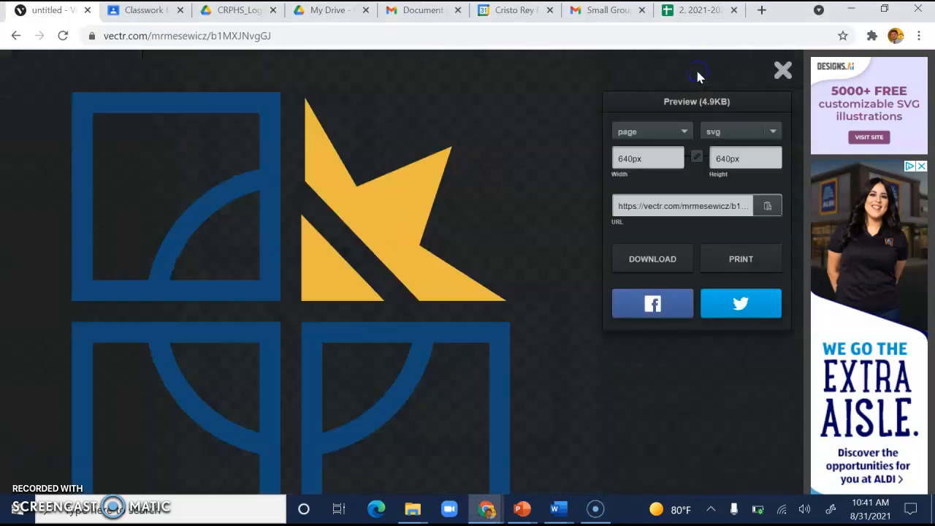
left_click(733, 133)
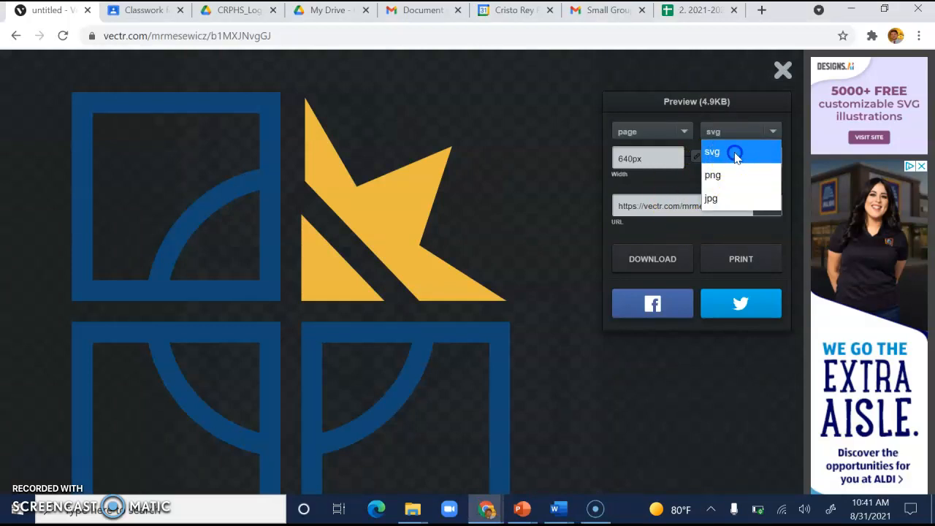
left_click(735, 156)
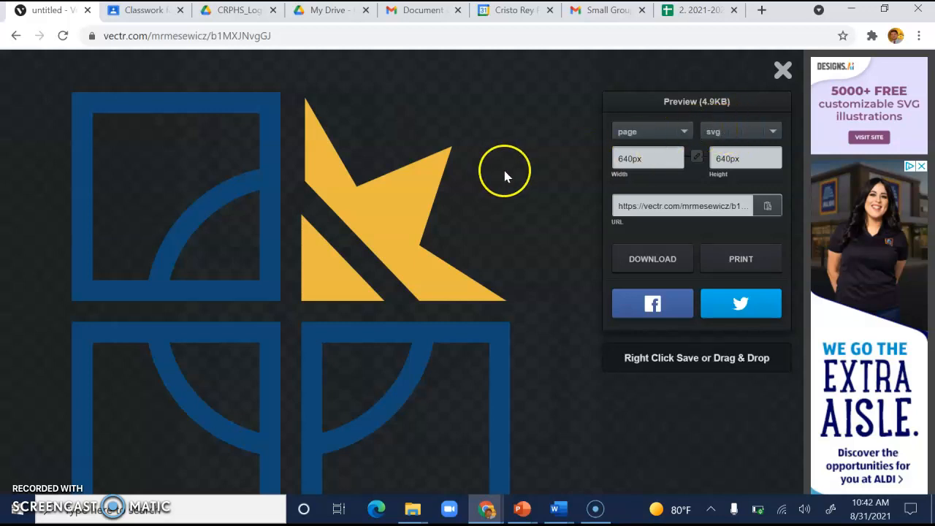
scroll(500, 170, "down", 1)
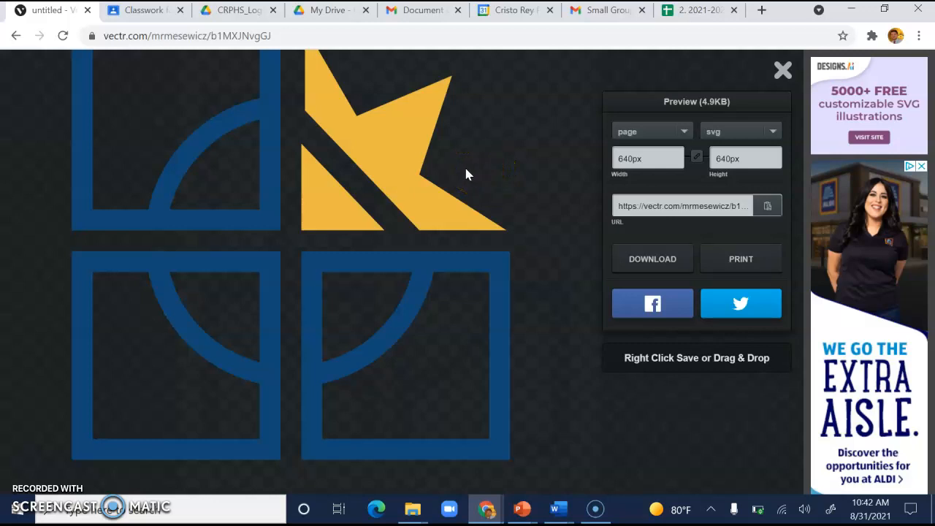
scroll(466, 174, "up", 1)
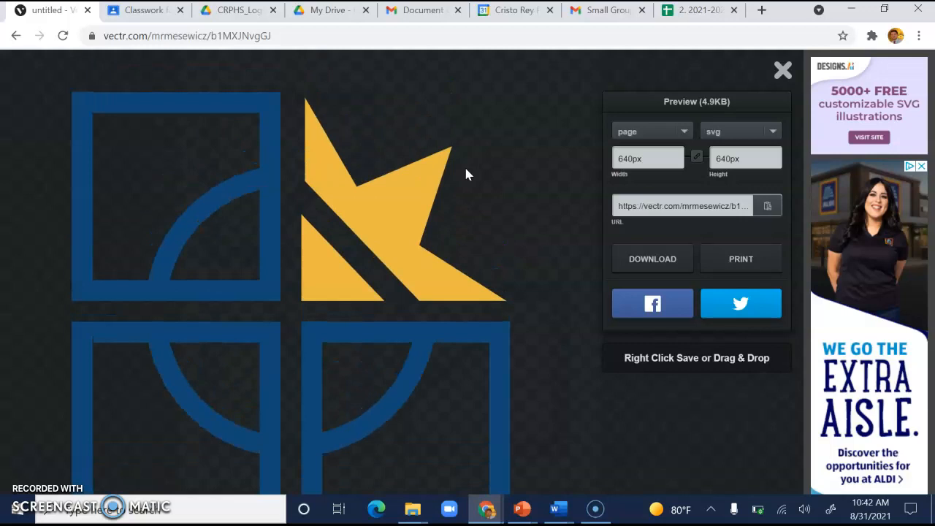
scroll(466, 175, "down", 1)
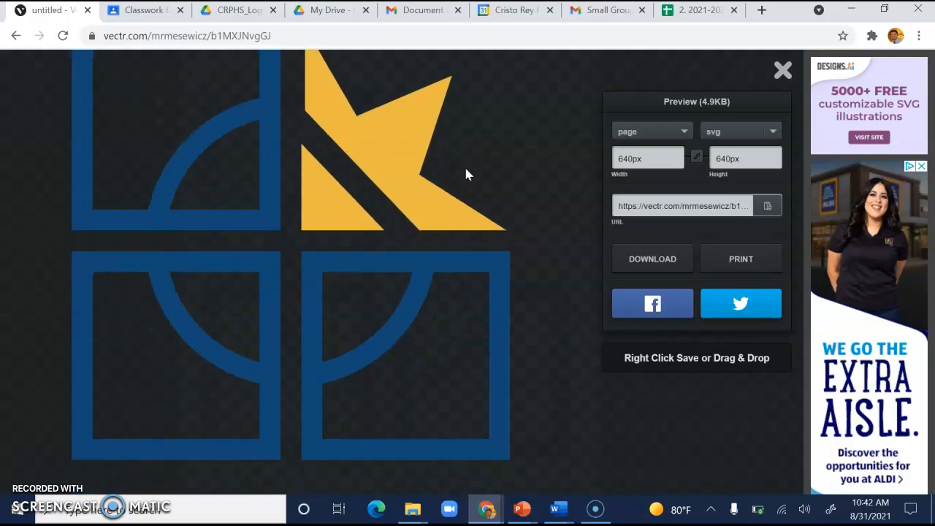
left_click(781, 73)
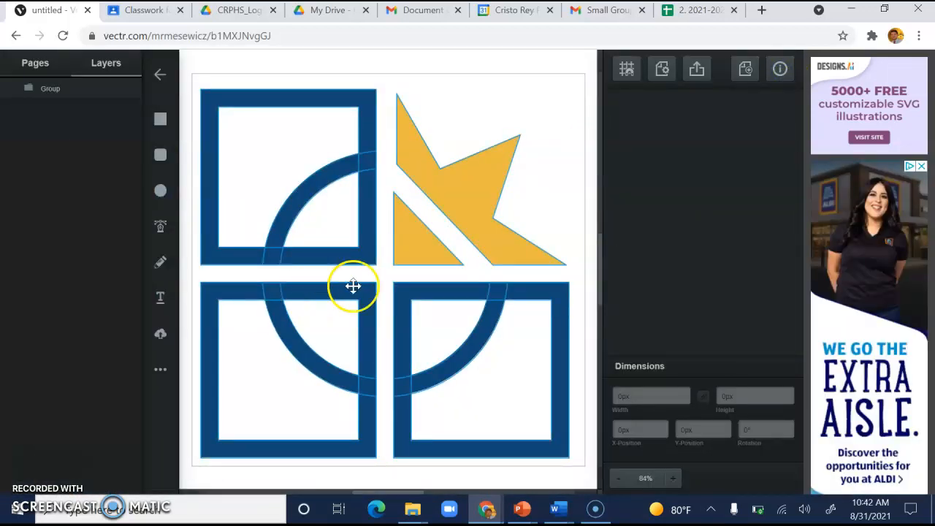